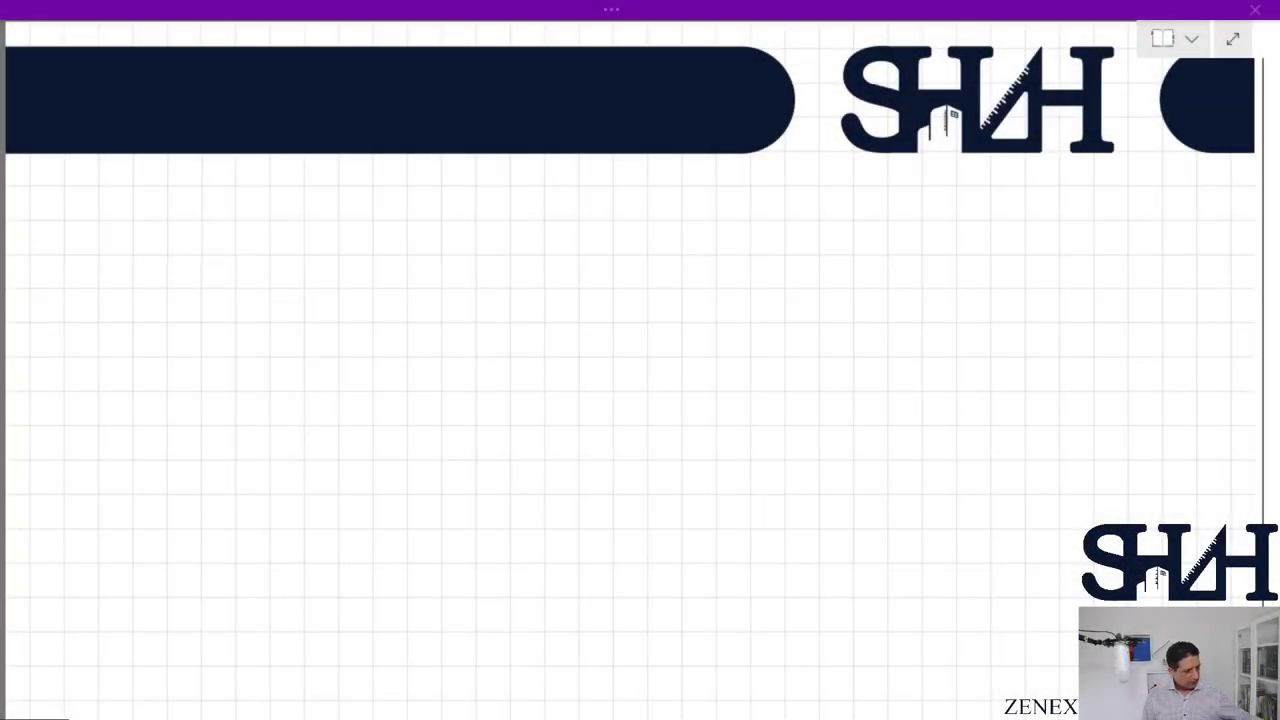
Step: Handwrite the characteristic equation r² + 2ξωr + ω² = 0 below the page header in black ink
mouse_move(100, 209)
mouse_down()
mouse_move(122, 197)
mouse_move(146, 213)
mouse_up()
mouse_move(140, 207)
mouse_down()
mouse_move(140, 219)
mouse_move(178, 219)
mouse_up()
mouse_move(184, 207)
mouse_down()
mouse_move(178, 240)
mouse_move(242, 208)
mouse_up()
drag(250, 214, 261, 214)
drag(255, 209, 296, 209)
drag(301, 199, 332, 214)
drag(319, 219, 332, 219)
drag(341, 213, 347, 216)
Step: Handwrite the roots of the characteristic equation below it as → r = −ξω ± ω√(ξ² − 1)
drag(104, 306, 181, 311)
drag(196, 314, 250, 340)
drag(274, 312, 328, 313)
drag(321, 306, 321, 320)
mouse_move(315, 327)
mouse_down()
mouse_move(404, 294)
mouse_move(486, 292)
mouse_up()
mouse_move(412, 307)
mouse_down()
mouse_move(410, 333)
mouse_move(439, 313)
mouse_move(472, 323)
mouse_up()
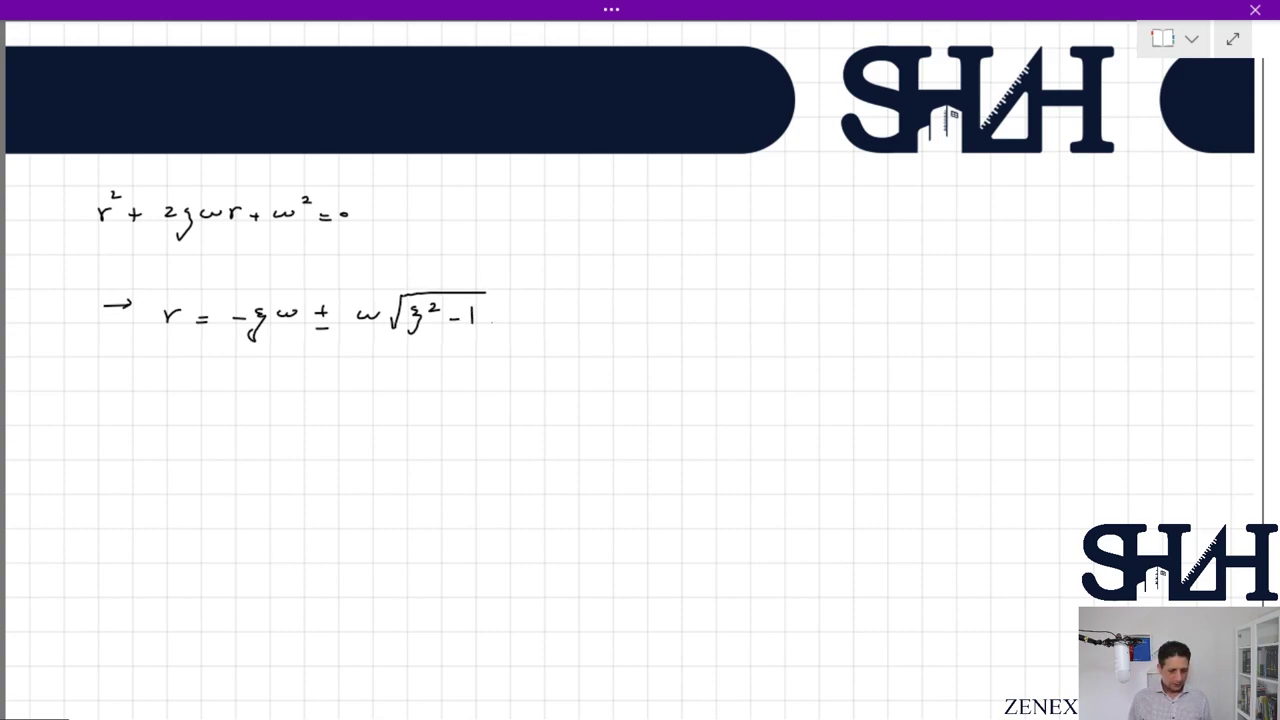
Step: Handwrite the case heading "ξ < 1 (underdamped)" below the root formula
drag(88, 404, 82, 434)
drag(120, 408, 120, 428)
drag(131, 410, 131, 428)
mouse_move(204, 404)
mouse_down()
mouse_move(200, 428)
mouse_move(238, 412)
mouse_move(406, 426)
mouse_up()
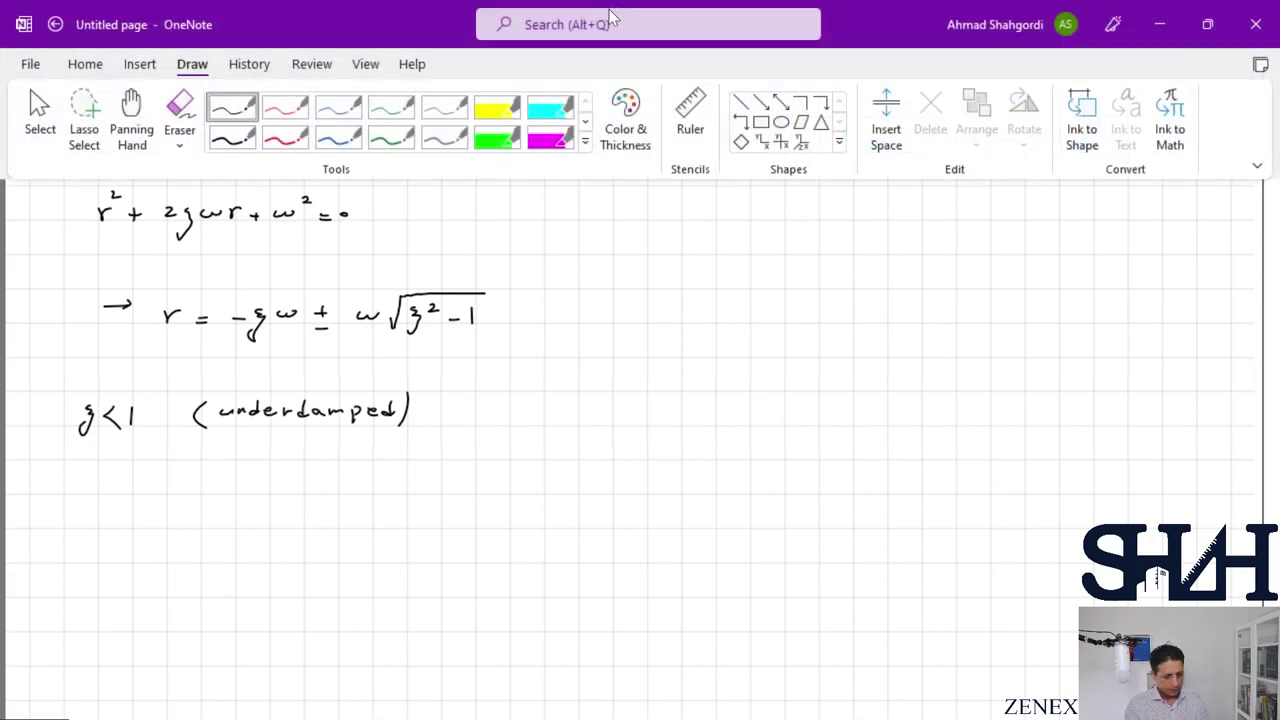
Step: Handwrite in red below the underdamped heading the rewritten roots r = −ξω ± ω√((−1)(1 − ξ²))
drag(125, 512, 165, 514)
mouse_move(153, 524)
mouse_down()
mouse_move(213, 546)
mouse_move(248, 516)
mouse_up()
drag(263, 519, 275, 519)
mouse_move(269, 512)
mouse_down()
mouse_move(275, 532)
mouse_move(356, 489)
mouse_up()
mouse_move(463, 487)
mouse_down()
mouse_move(354, 491)
mouse_move(372, 518)
mouse_up()
mouse_move(376, 508)
mouse_down()
mouse_move(383, 525)
mouse_move(359, 529)
mouse_up()
drag(404, 509, 414, 526)
drag(426, 517, 441, 549)
mouse_move(457, 506)
mouse_down()
mouse_move(478, 532)
mouse_move(486, 488)
mouse_up()
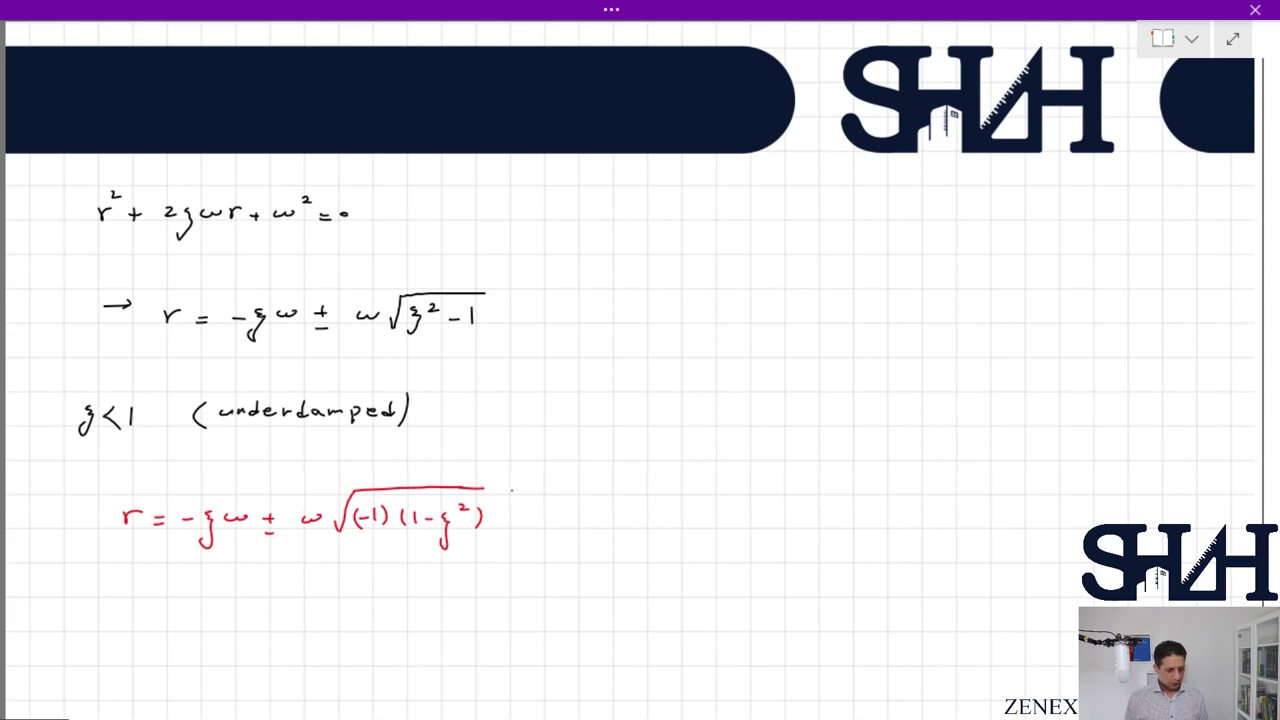
Step: Continue the red root expression with its complex form = −ξω ± iω√(1 − ξ²)
drag(523, 517, 537, 517)
drag(523, 526, 565, 540)
drag(598, 516, 618, 516)
drag(629, 514, 636, 520)
mouse_move(632, 527)
mouse_down()
mouse_move(708, 515)
mouse_move(748, 488)
mouse_move(840, 486)
mouse_up()
click(676, 502)
mouse_move(757, 512)
mouse_down()
mouse_move(800, 545)
mouse_move(835, 511)
mouse_up()
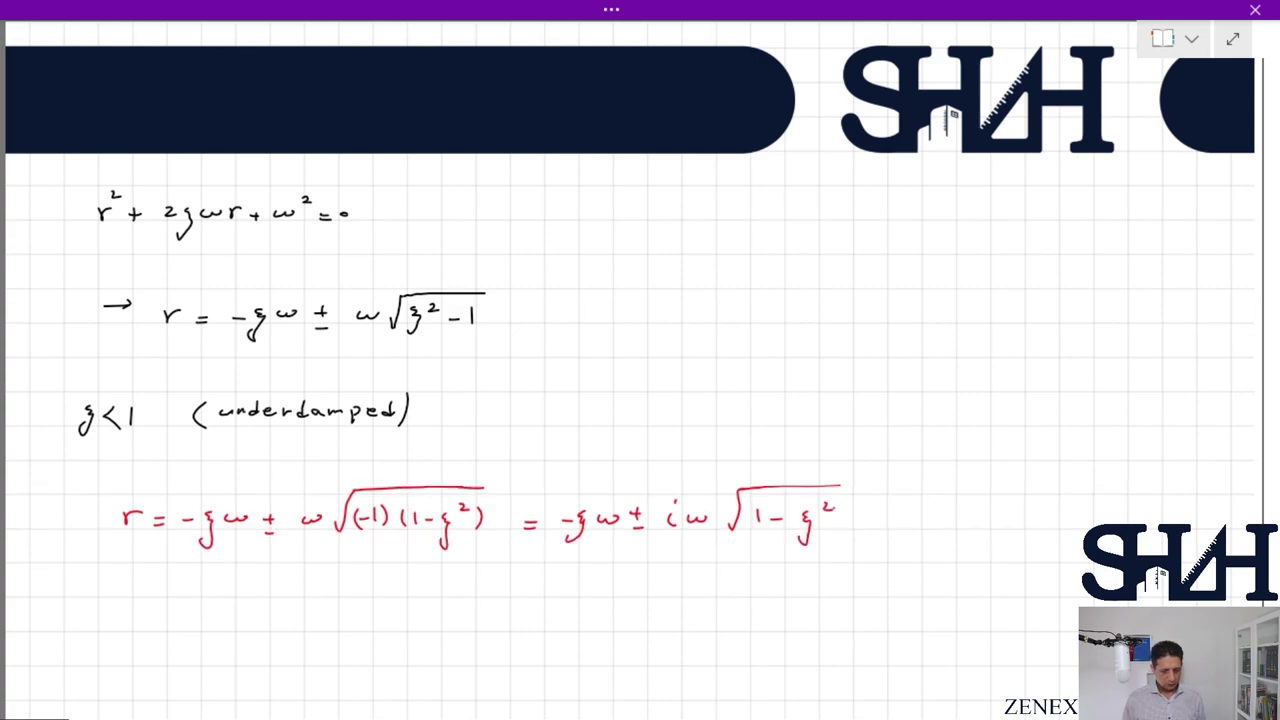
Step: Underline the two parts of the complex root in blue and label them "real" and "imaginary"
scroll(500, 390, down, 3)
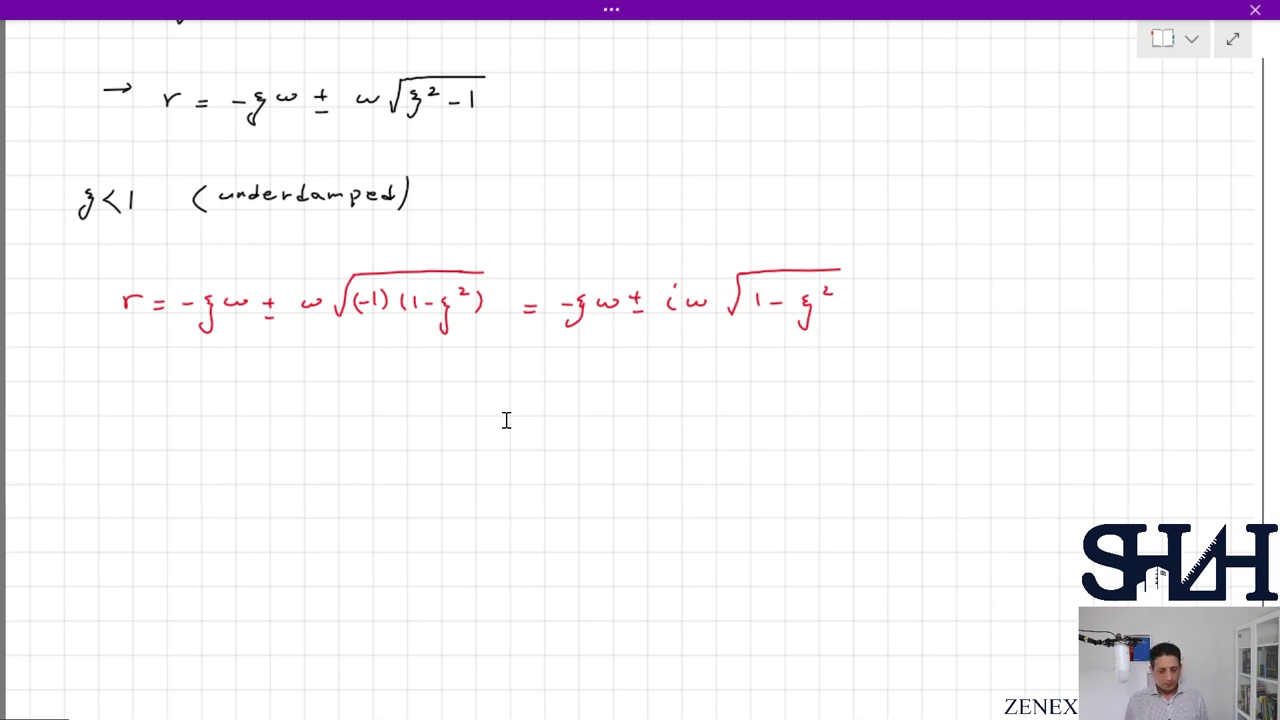
click(607, 12)
click(331, 111)
mouse_move(574, 340)
mouse_down()
mouse_move(612, 339)
mouse_move(577, 345)
mouse_up()
drag(582, 359, 618, 368)
drag(817, 341, 738, 342)
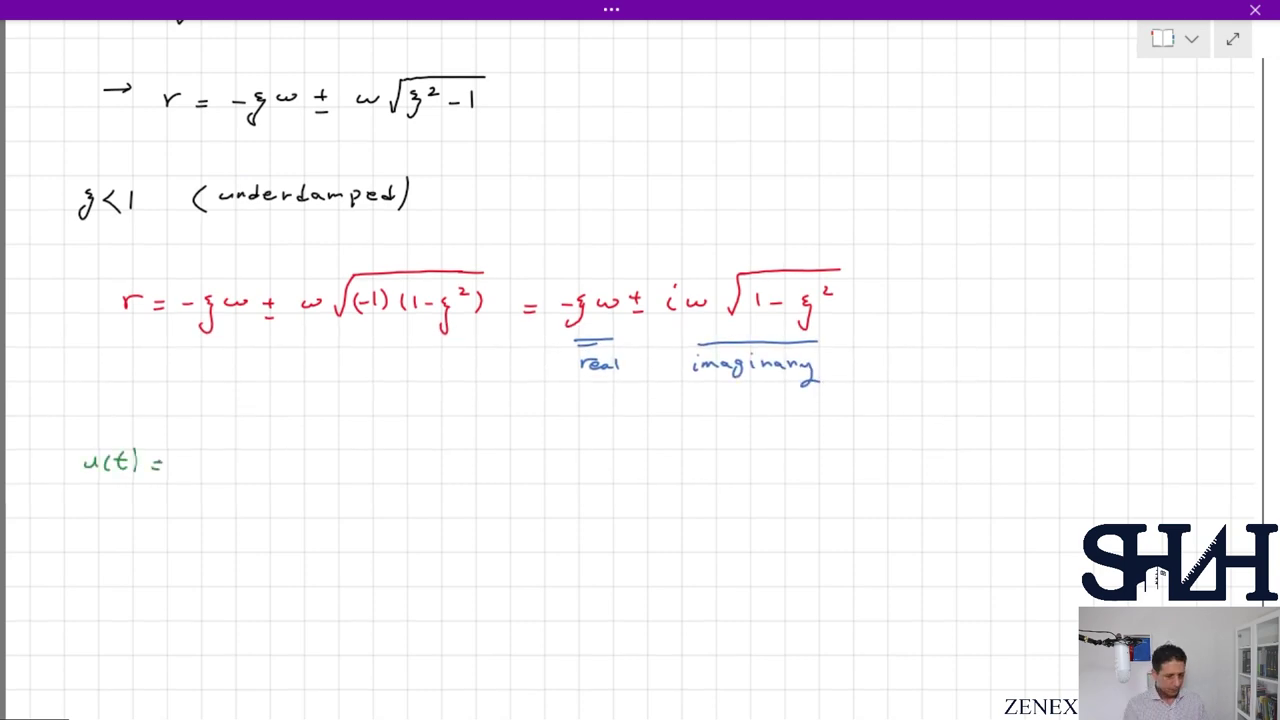
Step: Handwrite in green the start of the general solution, u(t) = e^(−ξωt)[A cos(ω√(1 − ξ²) t)
mouse_move(186, 467)
mouse_down()
mouse_move(201, 470)
mouse_move(216, 440)
mouse_move(220, 458)
mouse_move(258, 438)
mouse_up()
drag(264, 424, 296, 494)
drag(314, 478, 328, 478)
drag(362, 464, 372, 474)
mouse_move(388, 464)
mouse_down()
mouse_move(380, 476)
mouse_move(430, 462)
mouse_move(436, 474)
mouse_move(510, 449)
mouse_move(452, 474)
mouse_move(476, 468)
mouse_move(482, 492)
mouse_move(508, 466)
mouse_move(406, 478)
mouse_up()
drag(530, 452, 532, 472)
drag(538, 452, 542, 474)
Step: Complete the green general solution with + B sin(ω√(1 − ξ²)·t) and a closing bracket
drag(570, 467, 584, 467)
drag(577, 460, 577, 474)
mouse_move(594, 460)
mouse_down()
mouse_move(594, 474)
mouse_move(654, 476)
mouse_up()
drag(660, 468, 680, 484)
click(726, 472)
mouse_move(696, 466)
mouse_down()
mouse_move(738, 448)
mouse_move(810, 448)
mouse_up()
drag(744, 458, 744, 478)
drag(754, 468, 762, 468)
drag(772, 456, 768, 494)
drag(838, 458, 838, 478)
drag(852, 456, 856, 480)
drag(878, 436, 886, 492)
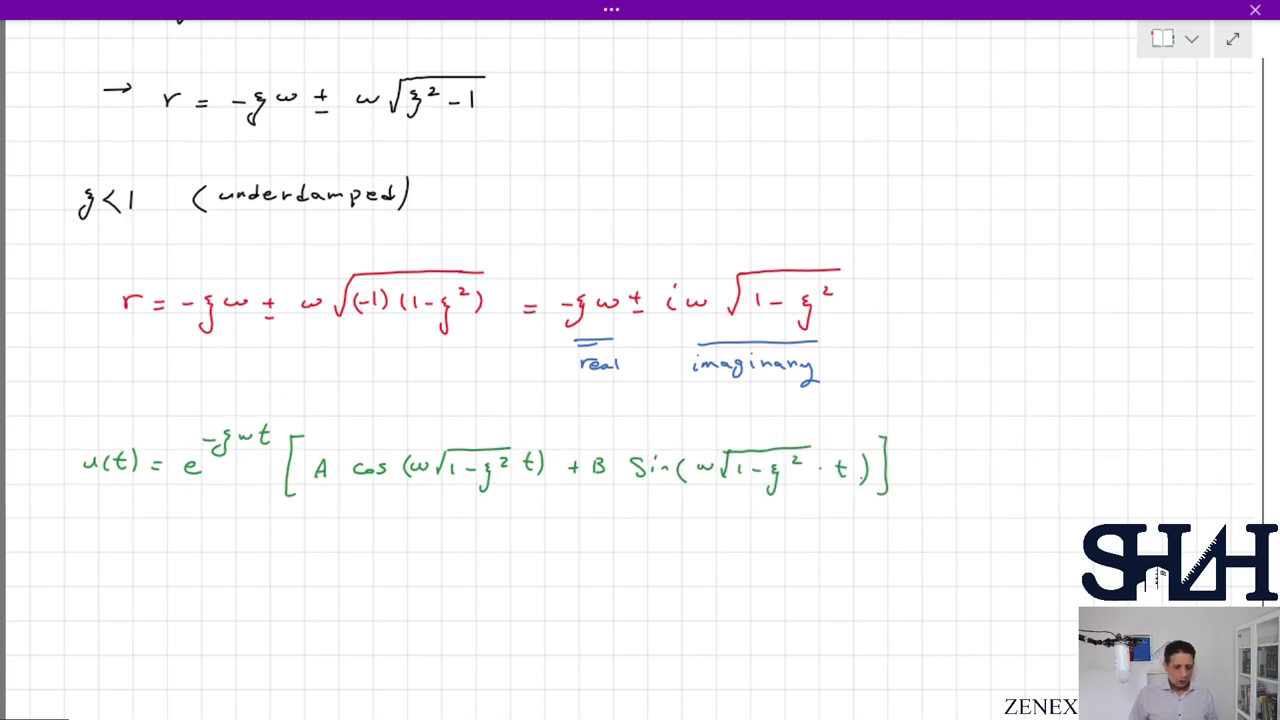
Step: Mark both ω√(1 − ξ²) terms as ω_d in red and rewrite u(t) = e^(−ξωt)[A cos ω_d t + B sin ω_d t] in black
click(610, 10)
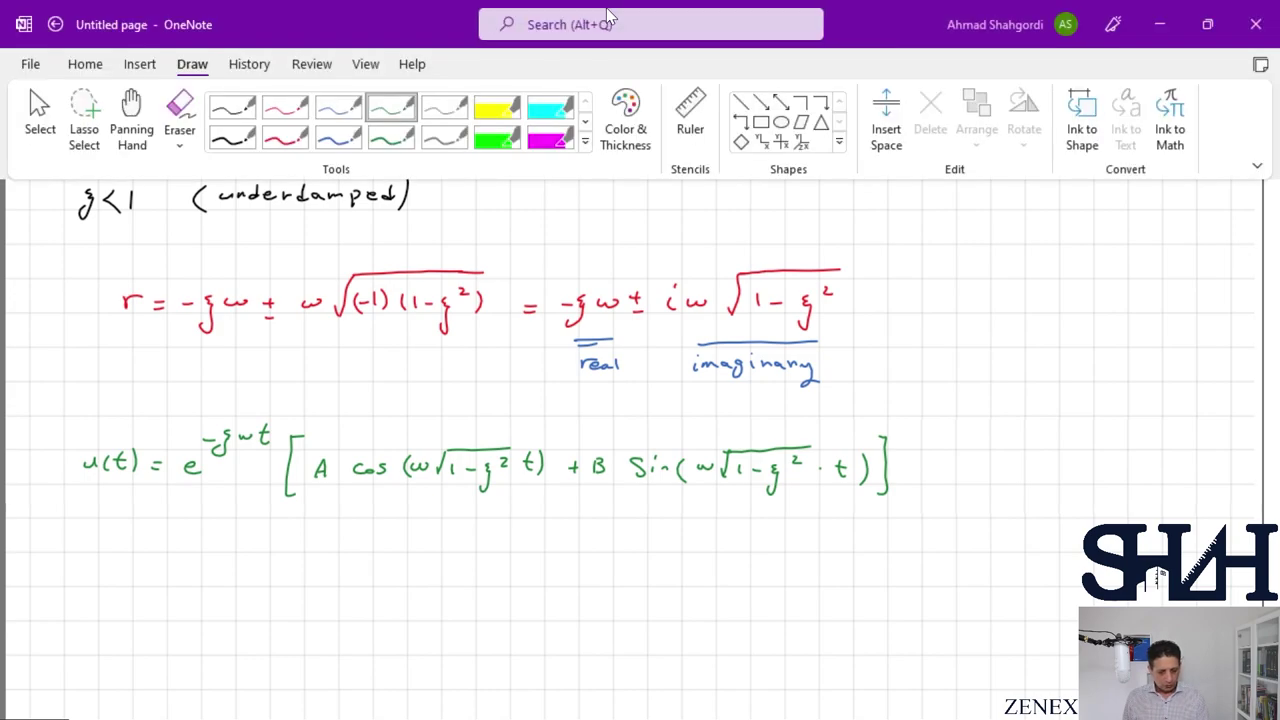
click(294, 117)
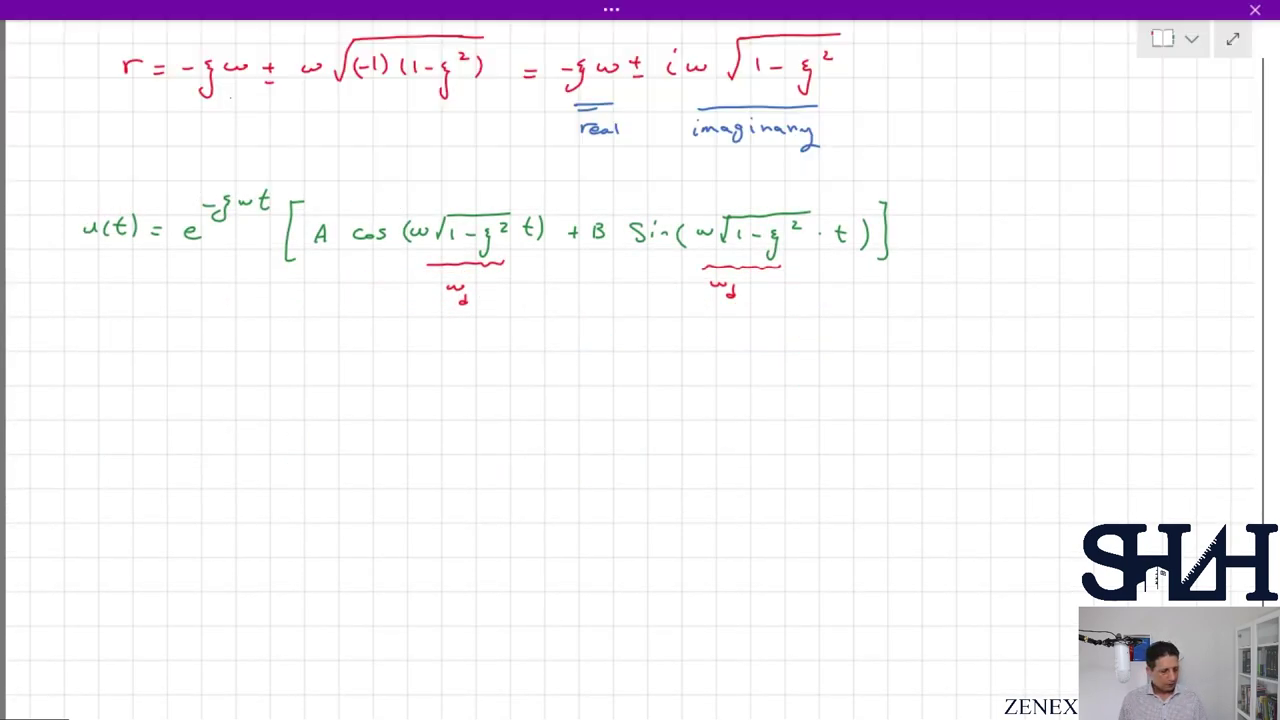
drag(76, 372, 130, 382)
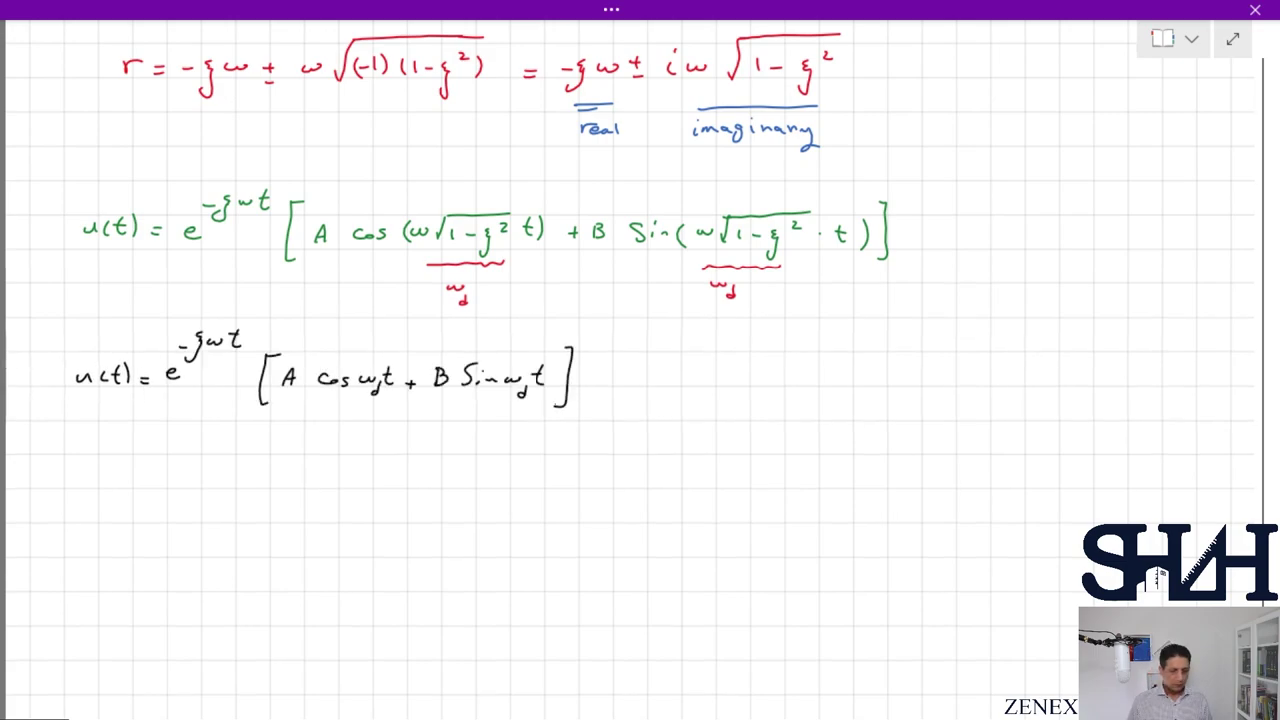
Step: Handwrite in red the first part of the derivative, u̇(t) = −ξω e^(−ξωt)[A cos ω_d t + B sin ω_d t] +
click(608, 10)
click(280, 113)
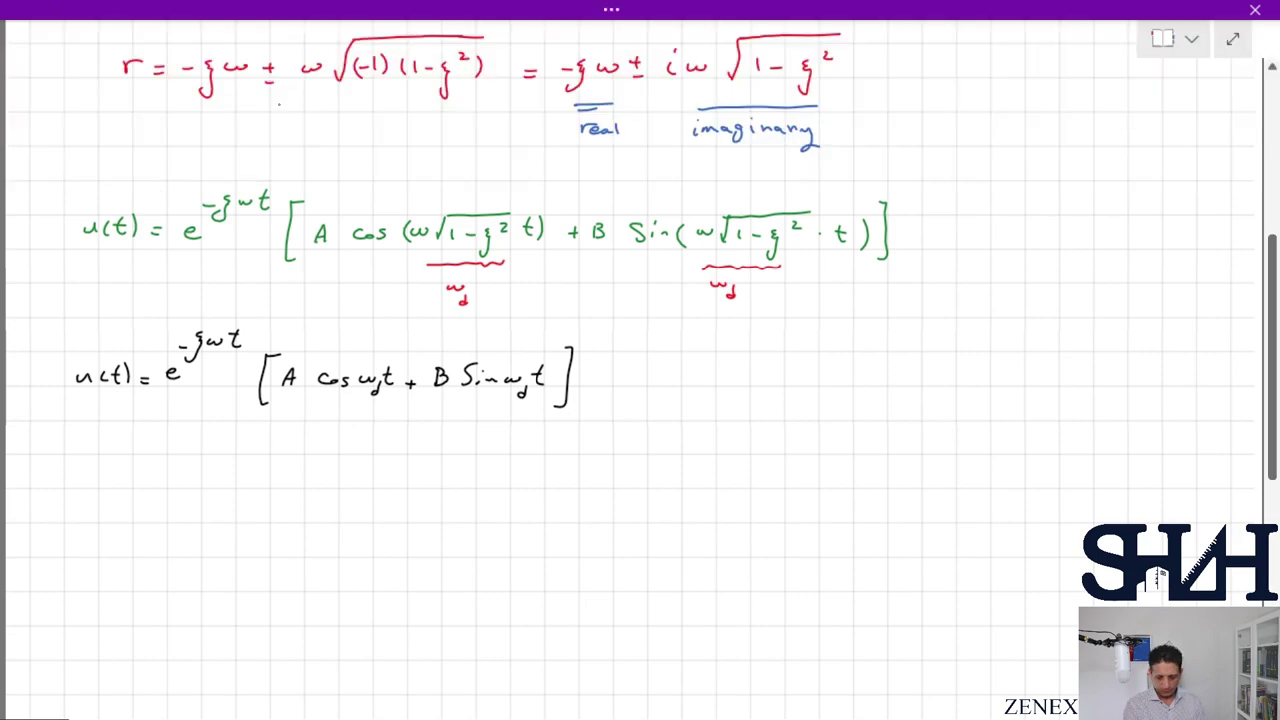
scroll(64, 330, down, 3)
drag(57, 322, 68, 334)
drag(80, 318, 78, 338)
mouse_move(95, 316)
mouse_down()
mouse_move(96, 336)
mouse_move(101, 323)
mouse_up()
mouse_move(104, 318)
mouse_down()
mouse_move(108, 336)
mouse_move(136, 331)
mouse_up()
mouse_move(123, 338)
mouse_down()
mouse_move(168, 329)
mouse_move(167, 352)
mouse_move(215, 326)
mouse_move(245, 334)
mouse_up()
drag(239, 300, 268, 296)
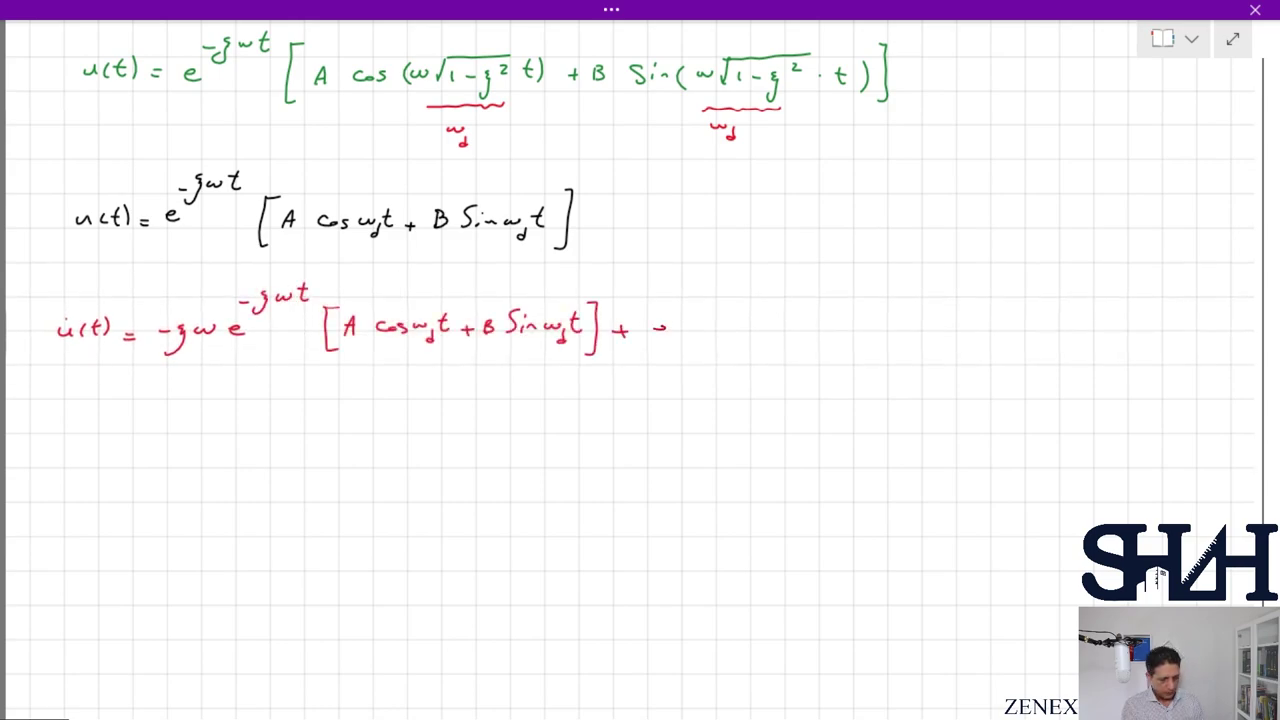
Step: Complete the red derivative with e^(−ξωt)[−ω_d·A sin ω_d t + ω_d·B cos ω_d t]
mouse_move(663, 328)
mouse_down()
mouse_move(672, 335)
mouse_move(673, 309)
mouse_up()
mouse_move(687, 292)
mouse_down()
mouse_move(674, 319)
mouse_move(709, 296)
mouse_move(716, 306)
mouse_up()
drag(710, 294, 760, 346)
drag(766, 326, 810, 324)
mouse_move(806, 330)
mouse_down()
mouse_move(812, 344)
mouse_move(844, 322)
mouse_up()
mouse_move(862, 318)
mouse_down()
mouse_move(850, 336)
mouse_move(910, 324)
mouse_move(918, 346)
mouse_up()
drag(938, 314, 934, 334)
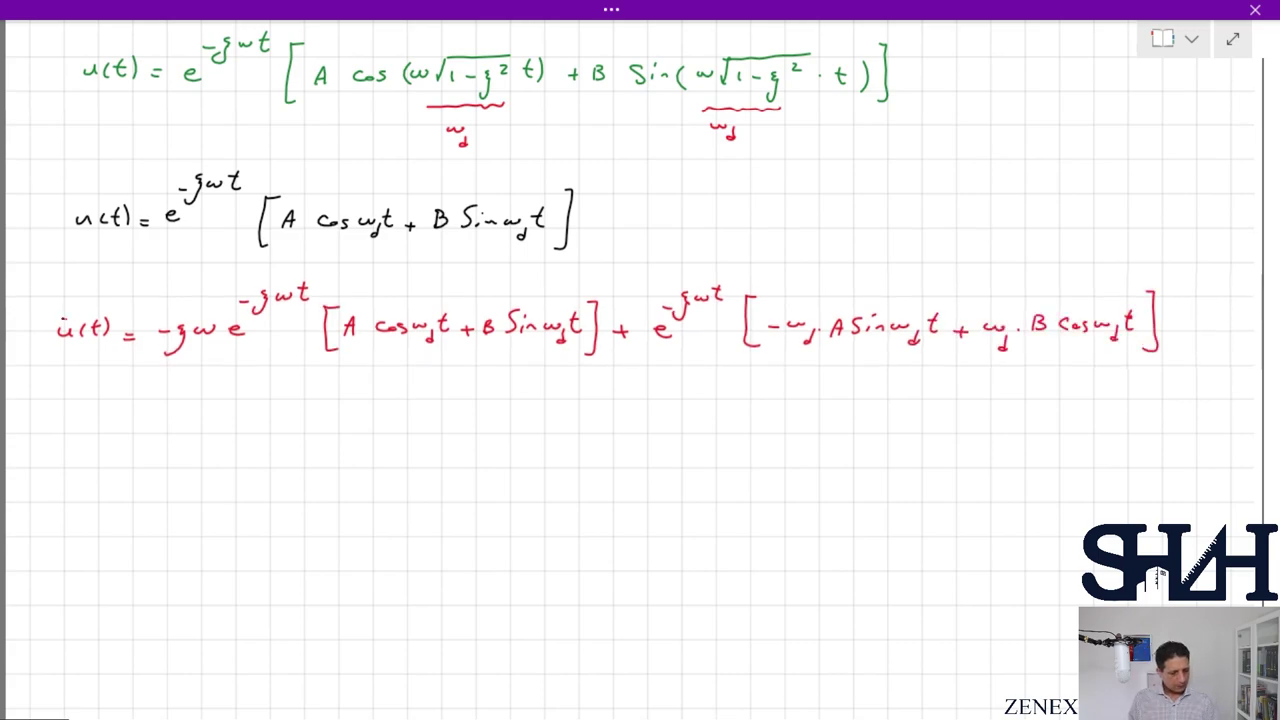
Step: Handwrite in black u(t=0) = u₀ ⇒ 1(A + 0) = u₀ → A = u₀, and box the result for A
click(611, 12)
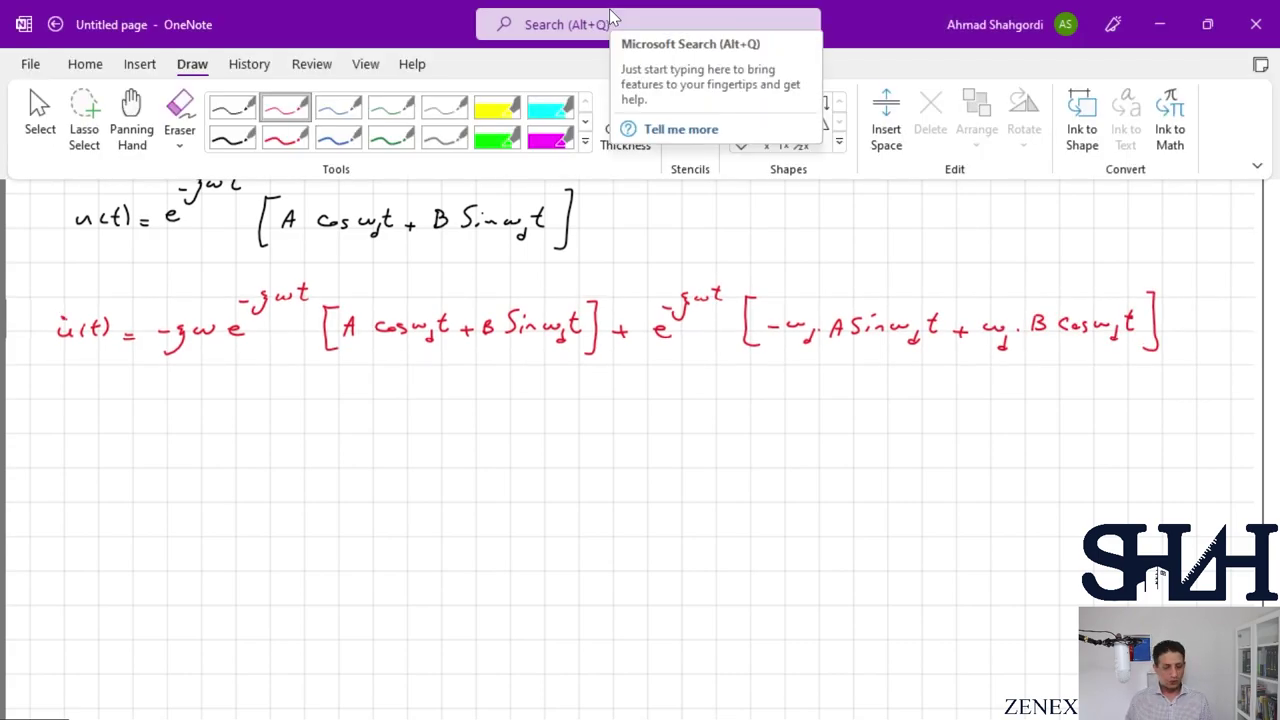
mouse_move(62, 428)
mouse_down()
mouse_move(294, 445)
mouse_move(323, 434)
mouse_up()
drag(340, 434, 355, 434)
mouse_move(348, 427)
mouse_down()
mouse_move(348, 441)
mouse_move(378, 444)
mouse_move(440, 426)
mouse_move(557, 441)
mouse_up()
click(372, 434)
click(446, 433)
drag(547, 433, 580, 430)
drag(594, 425, 635, 455)
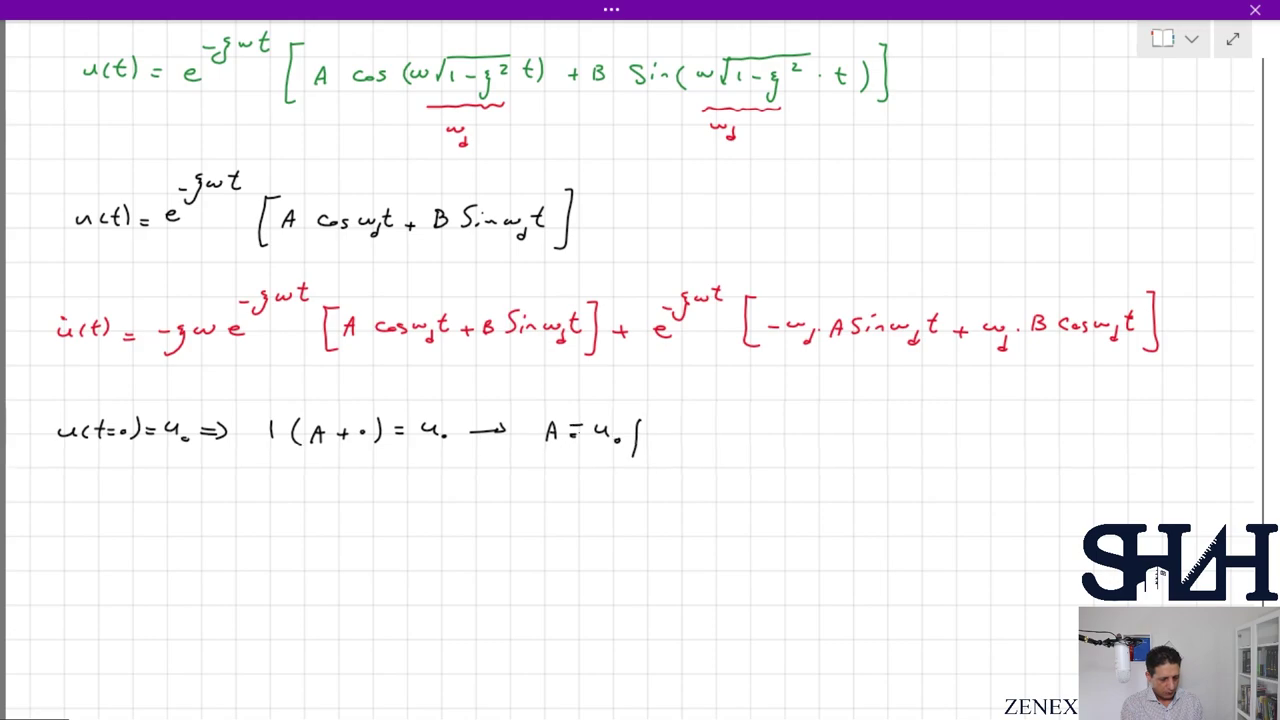
Step: Handwrite the initial velocity condition u̇(t=0) = u̇₀ ⇒ on the line below
click(52, 500)
drag(46, 506, 74, 520)
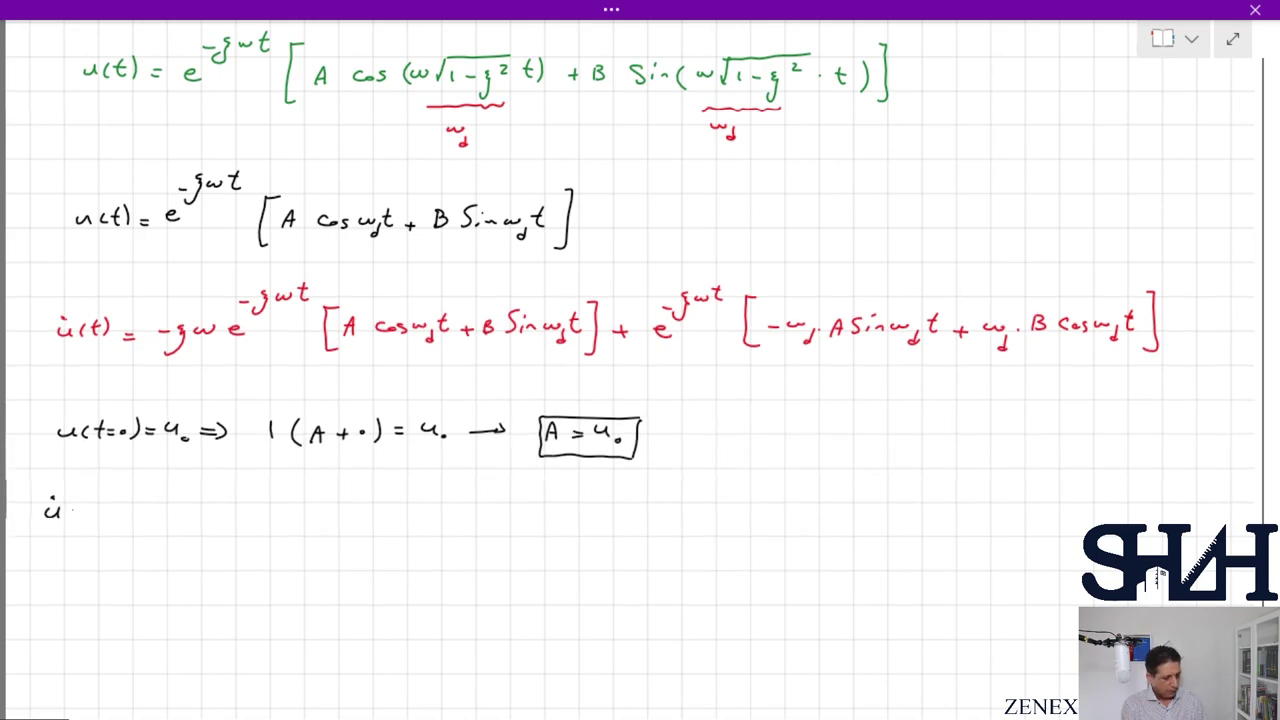
drag(85, 499, 87, 519)
drag(79, 508, 108, 507)
drag(96, 514, 142, 514)
click(115, 513)
drag(150, 505, 165, 510)
drag(168, 512, 172, 516)
Step: Handwrite the substituted velocity equation −ξω(A) + 1(ω_d·B) = u̇₀ ⇒ B after the initial condition
mouse_move(180, 510)
mouse_down()
mouse_move(274, 516)
mouse_move(262, 542)
mouse_move(306, 518)
mouse_move(326, 534)
mouse_up()
drag(344, 532, 358, 526)
drag(384, 506, 388, 534)
mouse_move(406, 524)
mouse_down()
mouse_move(420, 524)
mouse_move(413, 532)
mouse_up()
drag(443, 504, 443, 534)
mouse_move(472, 500)
mouse_down()
mouse_move(464, 540)
mouse_move(534, 519)
mouse_up()
click(515, 518)
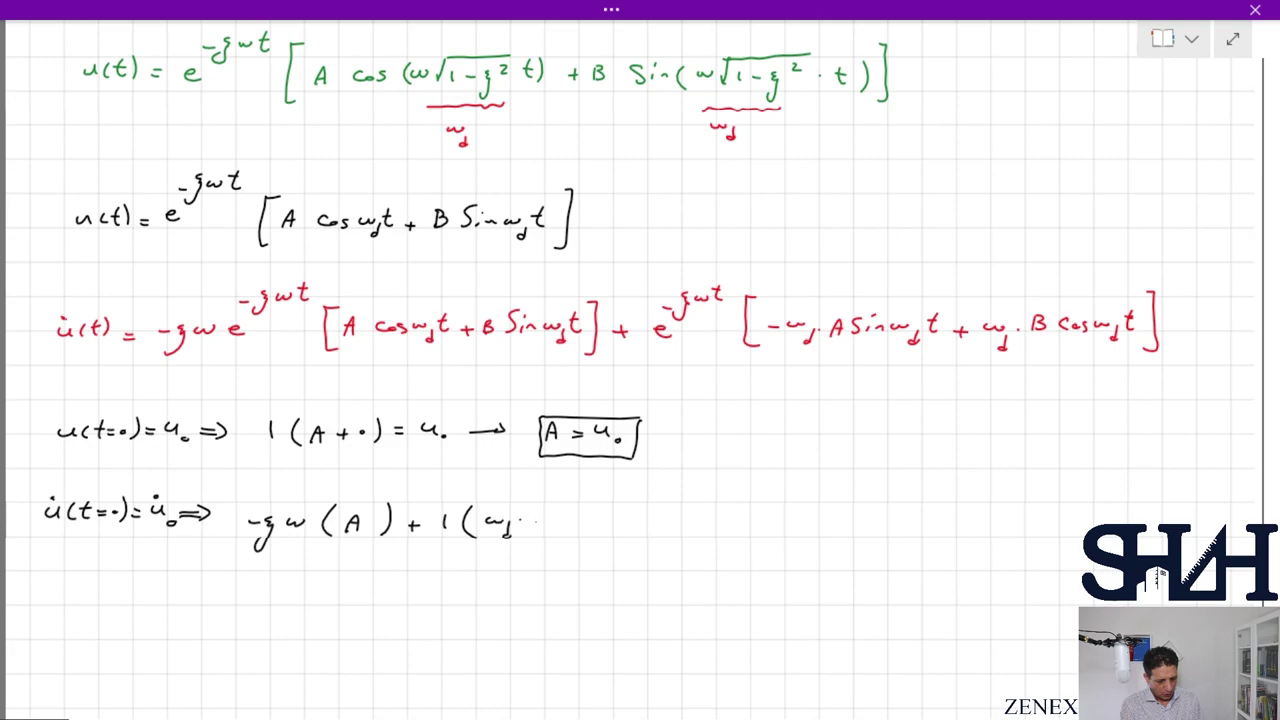
drag(532, 510, 534, 532)
drag(556, 506, 562, 536)
drag(584, 518, 596, 518)
drag(612, 514, 630, 526)
drag(656, 522, 740, 532)
click(620, 502)
Step: Complete B = (u̇₀ + ξω·u₀)/ω_d and draw a box around it
drag(756, 522, 766, 522)
mouse_move(812, 508)
mouse_down()
mouse_move(894, 528)
mouse_move(934, 510)
mouse_move(980, 512)
mouse_up()
drag(984, 513, 988, 517)
drag(812, 536, 980, 534)
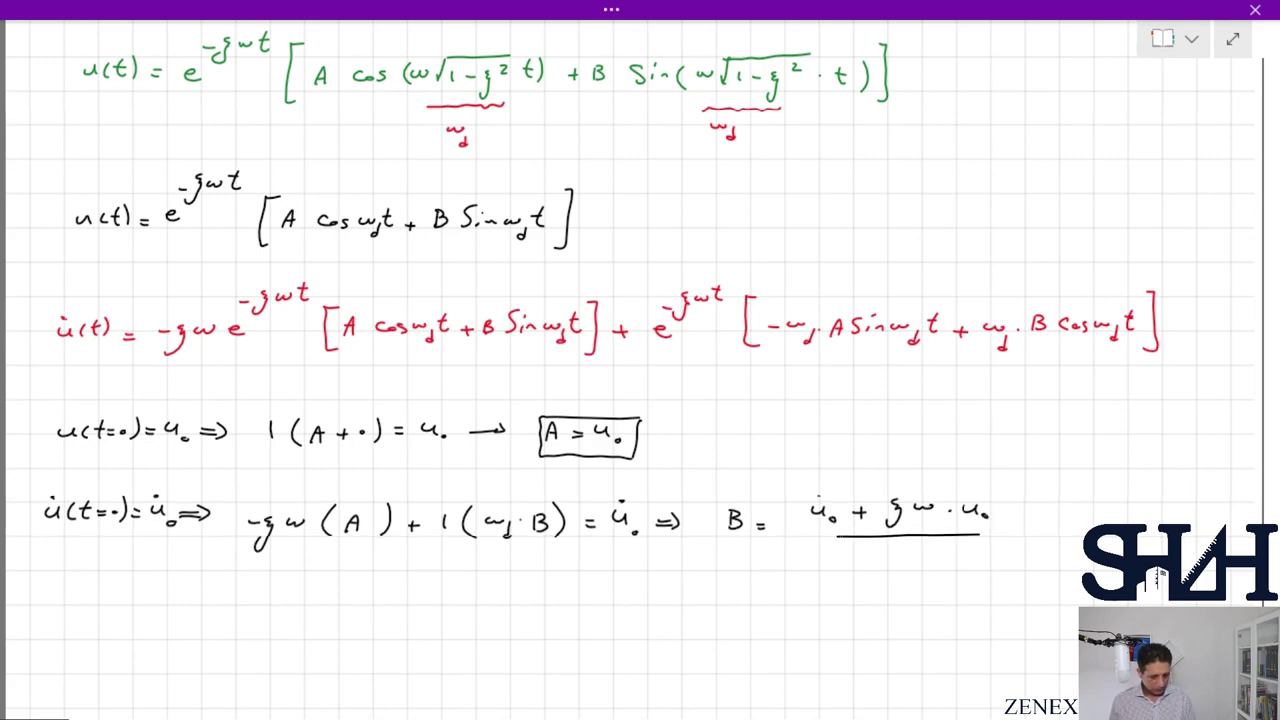
drag(848, 558, 886, 574)
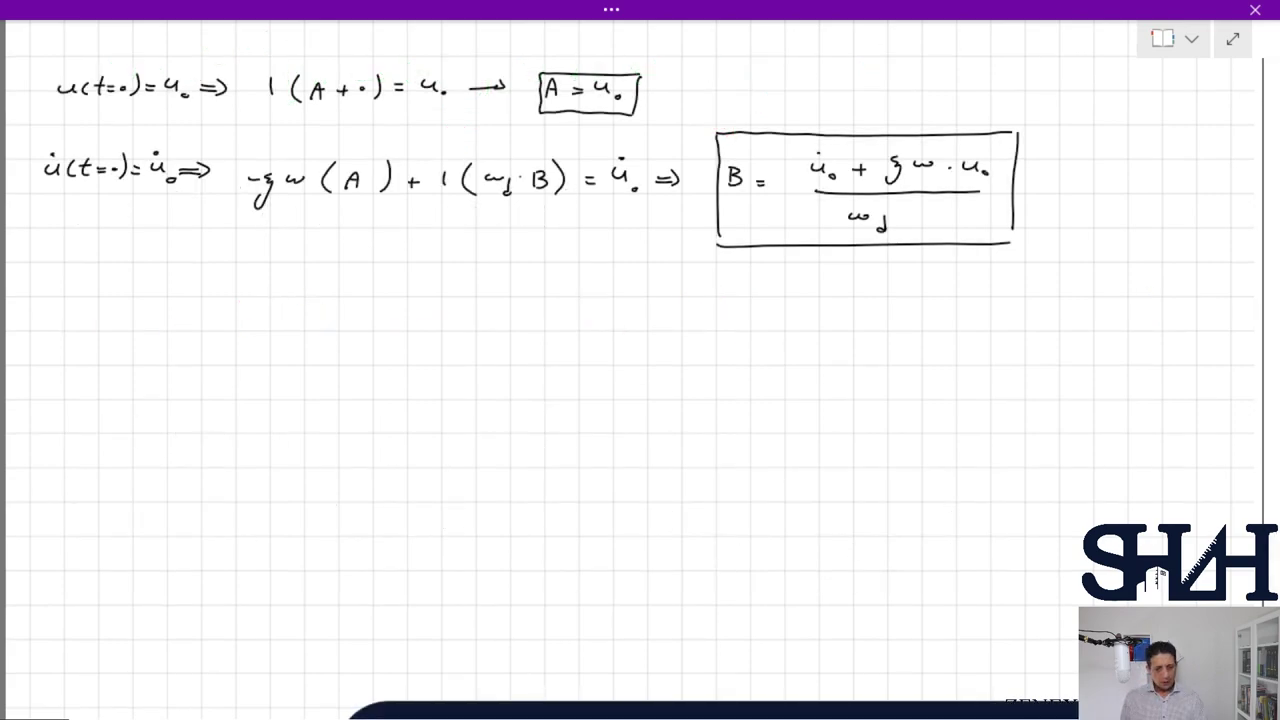
Step: Handwrite in blue below the constants the start of the final solution, u(t) = e^(−ξωt)[u₀ cos ω_d t
click(1233, 38)
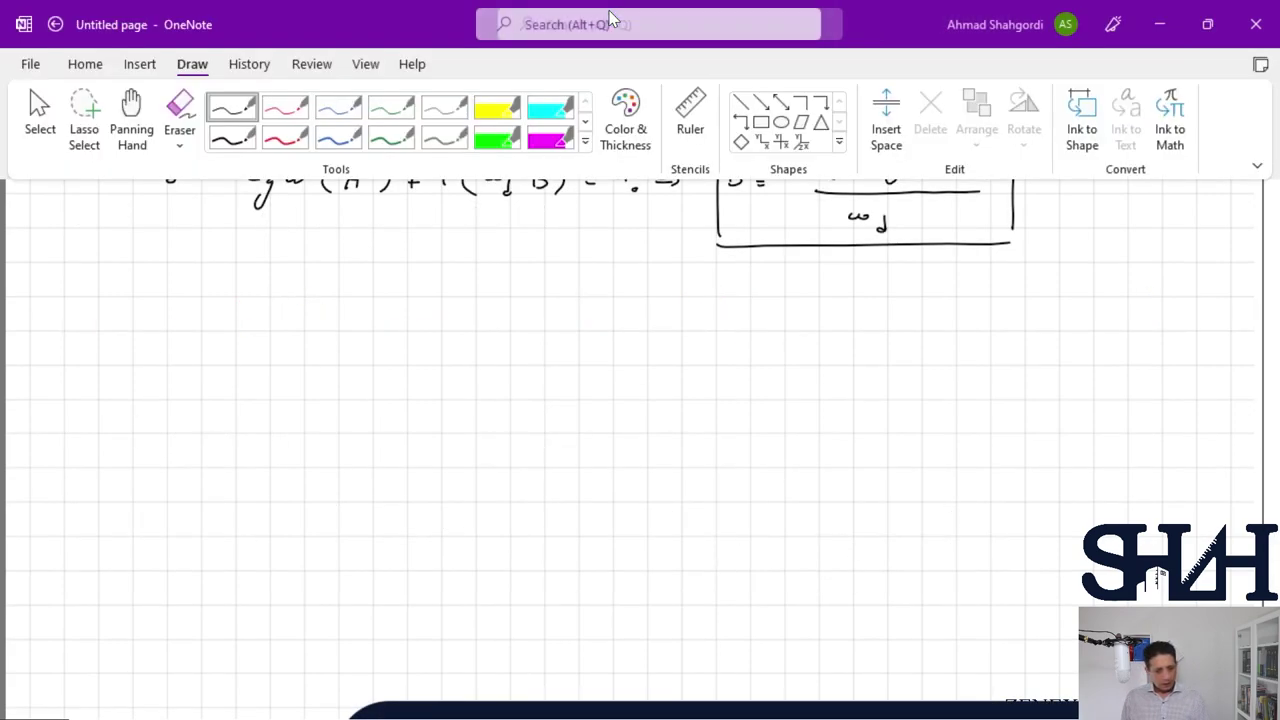
click(338, 108)
drag(56, 356, 99, 367)
drag(94, 352, 108, 350)
mouse_move(110, 344)
mouse_down()
mouse_move(112, 366)
mouse_move(136, 354)
mouse_up()
mouse_move(124, 362)
mouse_down()
mouse_move(184, 360)
mouse_move(195, 319)
mouse_move(200, 338)
mouse_up()
mouse_move(225, 314)
mouse_down()
mouse_move(250, 322)
mouse_move(254, 306)
mouse_move(301, 390)
mouse_up()
drag(322, 348, 340, 360)
drag(345, 366, 384, 364)
drag(394, 354, 393, 357)
mouse_move(408, 353)
mouse_down()
mouse_move(402, 364)
mouse_move(434, 356)
mouse_move(442, 374)
mouse_move(459, 370)
mouse_up()
drag(452, 352, 509, 362)
Step: Complete the blue solution with + ((u̇₀ + ξω·u₀)/ω_d)·sin ω_d t] and frame the whole equation in red
mouse_move(501, 355)
mouse_down()
mouse_move(501, 369)
mouse_move(597, 349)
mouse_up()
click(564, 333)
mouse_move(591, 341)
mouse_down()
mouse_move(591, 356)
mouse_move(614, 364)
mouse_up()
drag(634, 344, 688, 350)
click(661, 347)
click(698, 350)
drag(552, 366, 704, 366)
drag(594, 384, 626, 402)
click(719, 364)
drag(757, 347, 742, 368)
mouse_move(762, 355)
mouse_down()
mouse_move(764, 367)
mouse_move(812, 374)
mouse_move(827, 362)
mouse_up()
drag(821, 349, 835, 347)
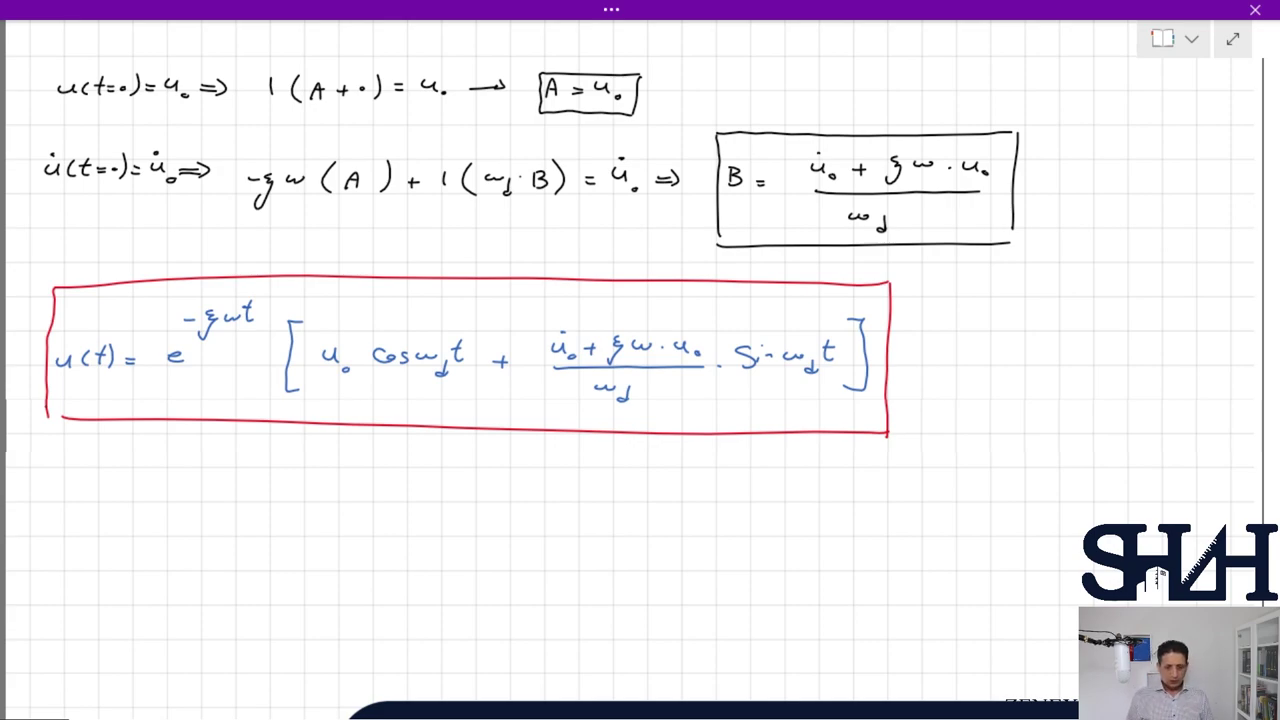
Step: Switch to Mathcad Prime and copy all regions on the first page of the FreeVibrationSDOF_DampedSystem worksheet, from k through the t range, into Untitled-1
scroll(543, 409, up, 2)
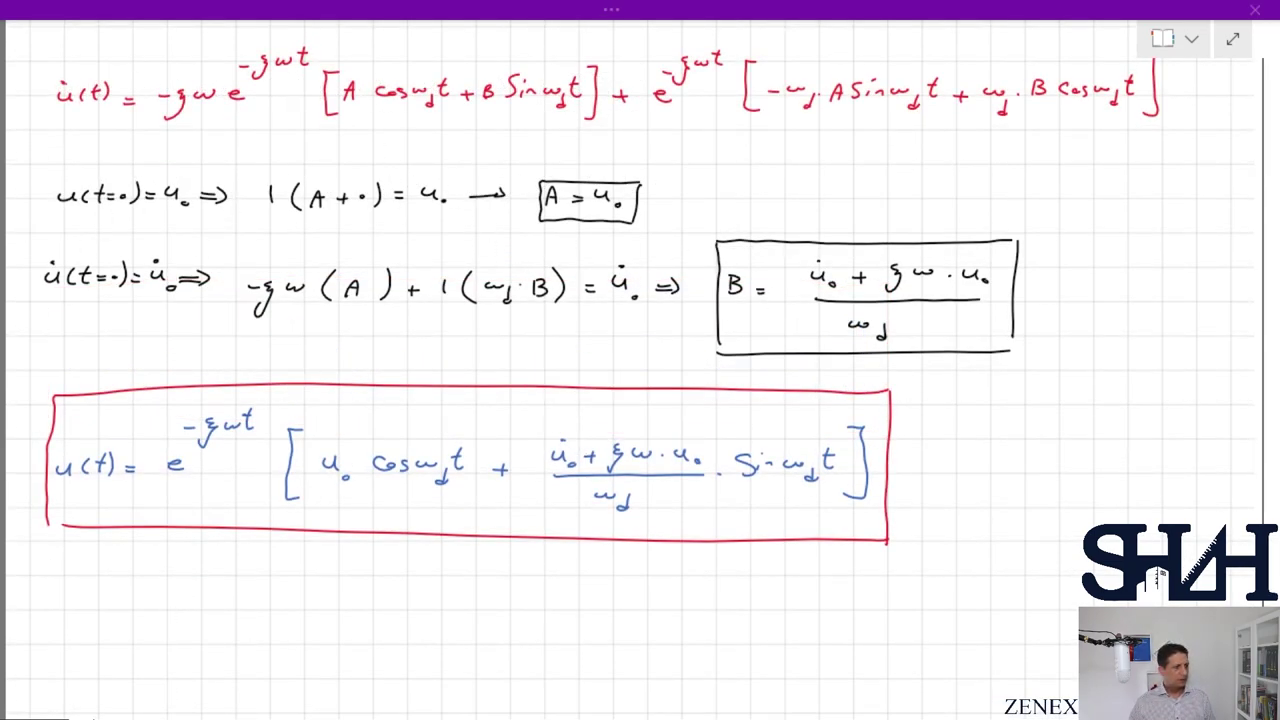
key(alt+Tab)
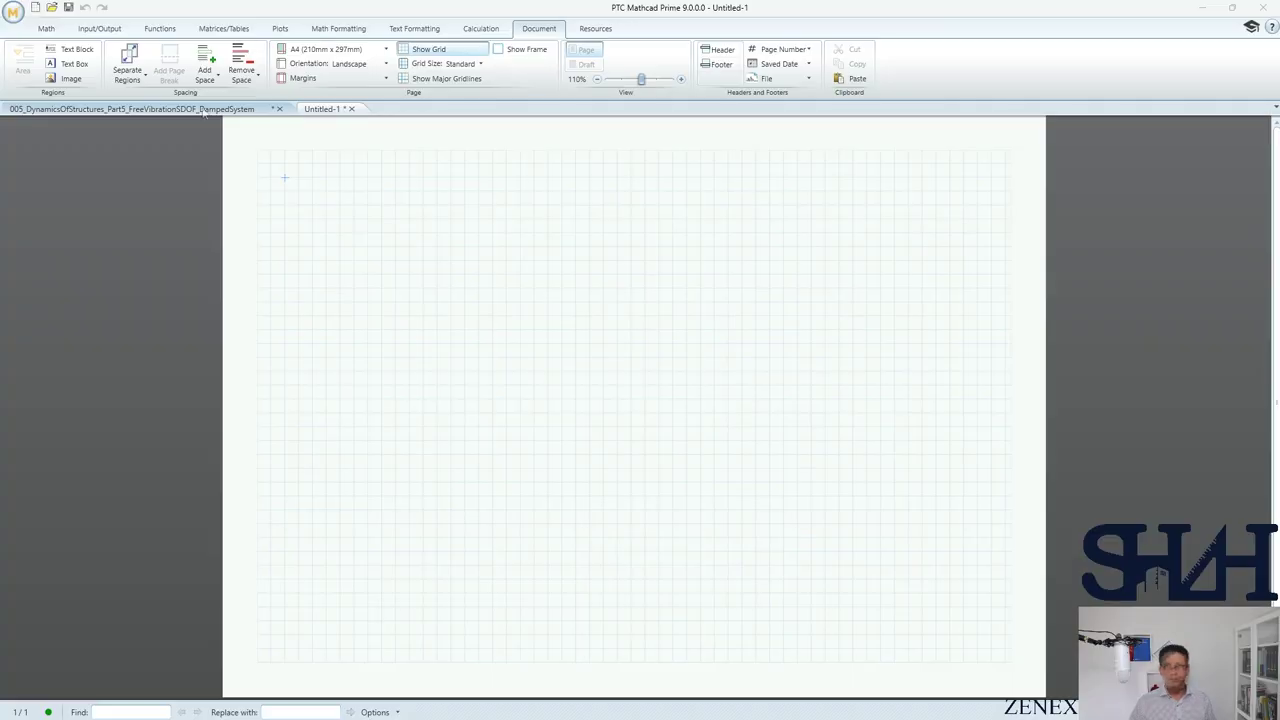
click(208, 109)
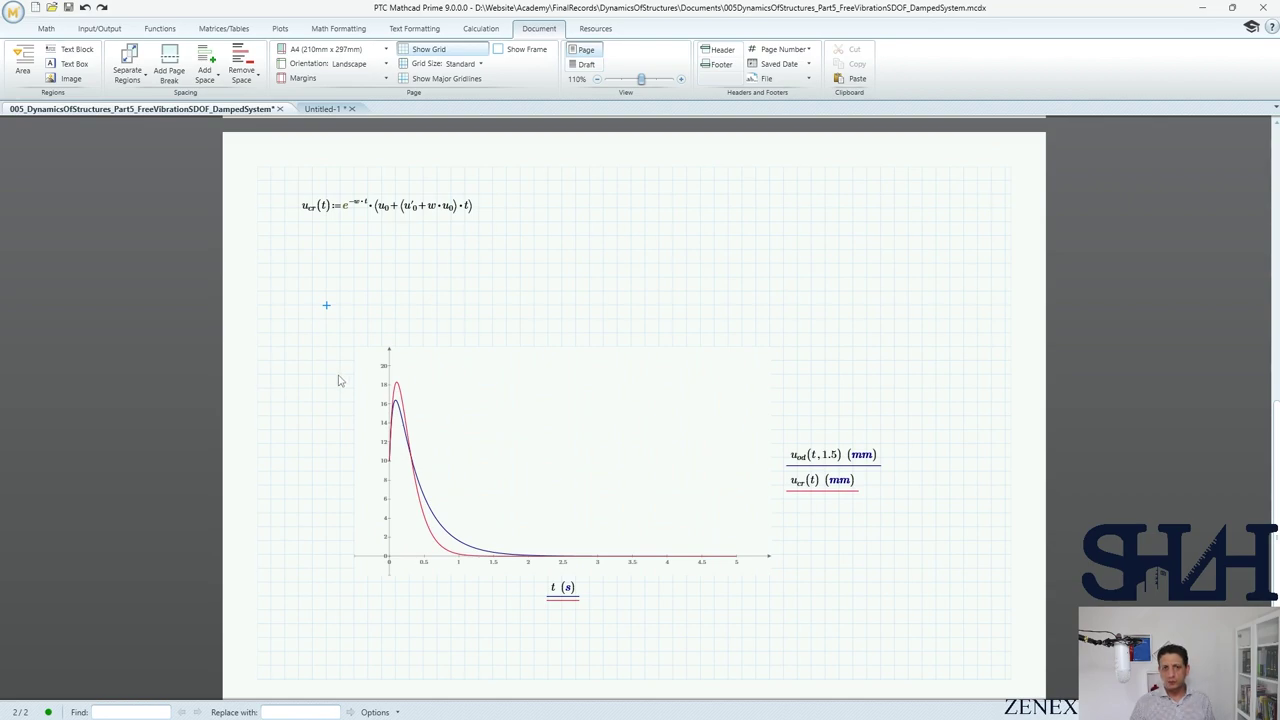
scroll(343, 426, up, 10)
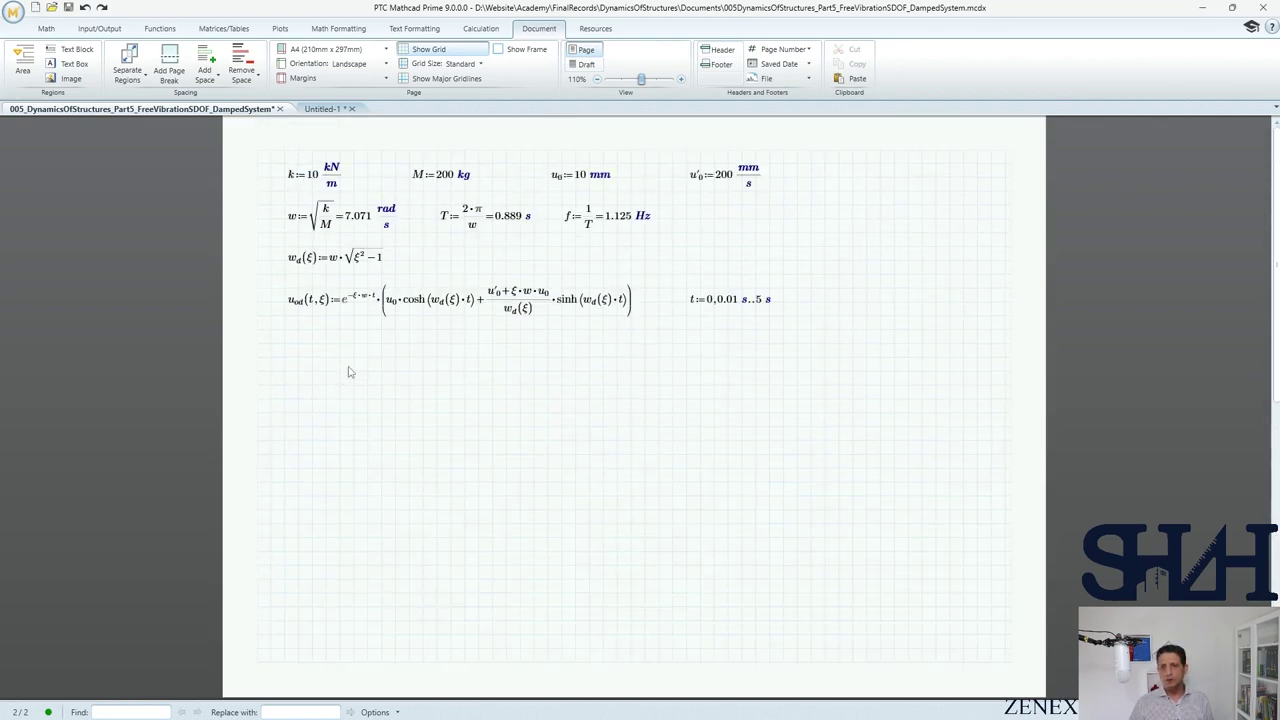
drag(862, 188, 295, 314)
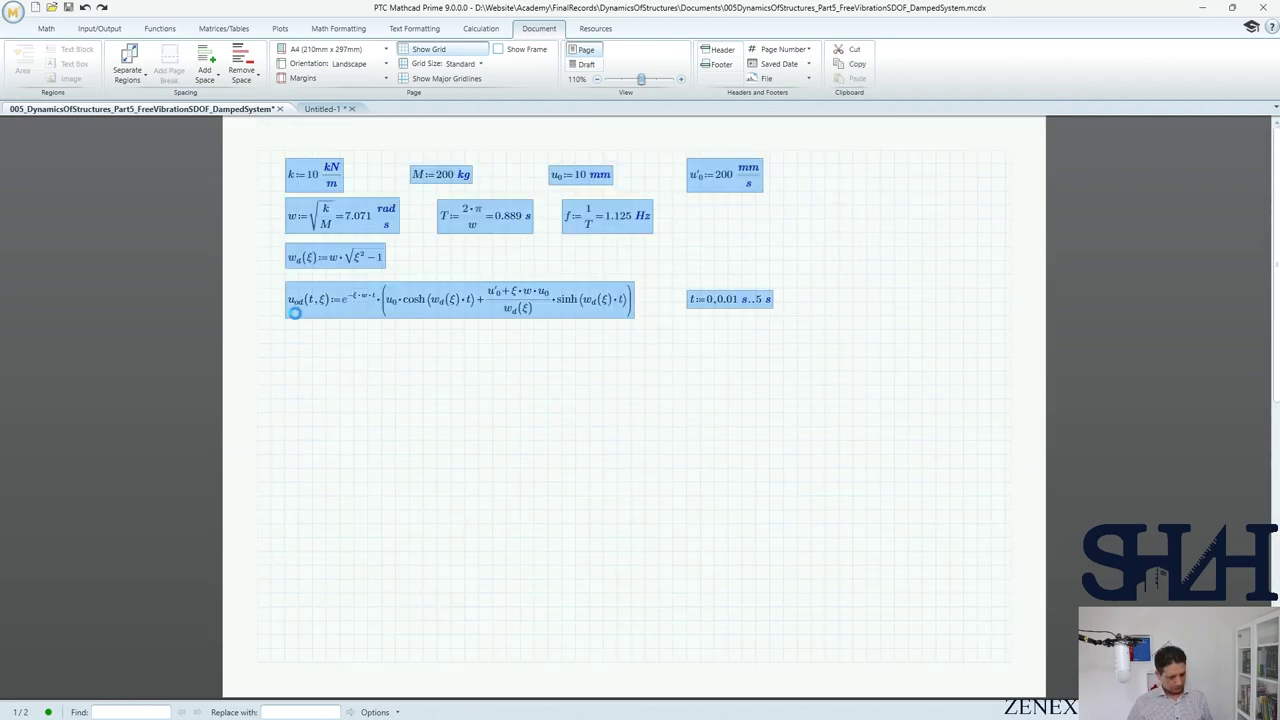
key(ctrl+c)
key(ctrl+Tab)
key(ctrl+v)
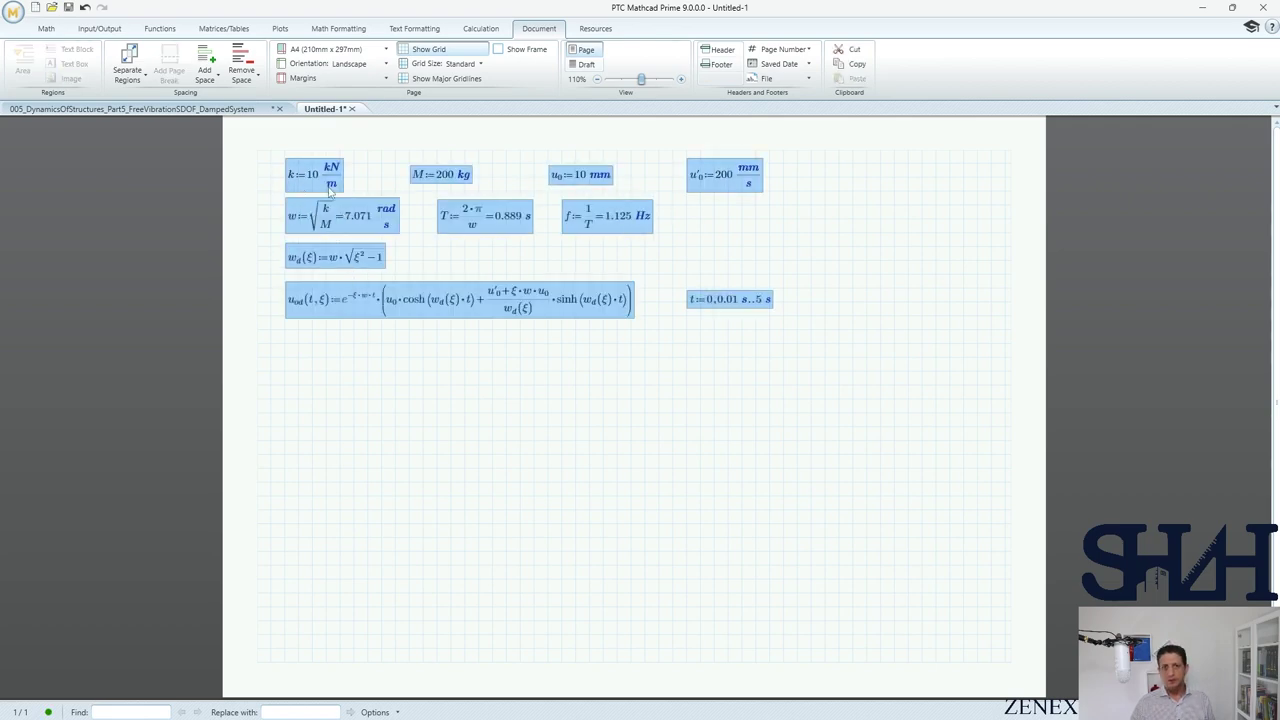
Step: Change the expression under the root in the w_d(ξ) definition to 1 − ξ²
click(355, 262)
drag(356, 259, 380, 259)
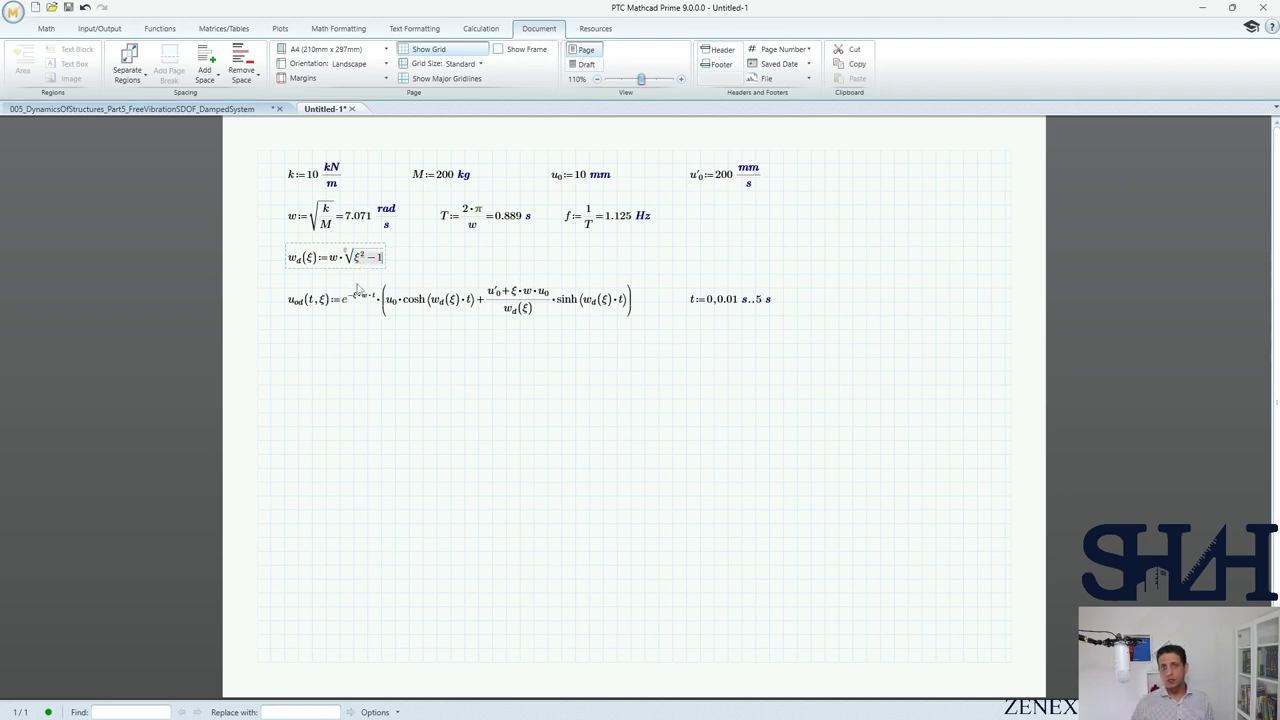
text(1-)
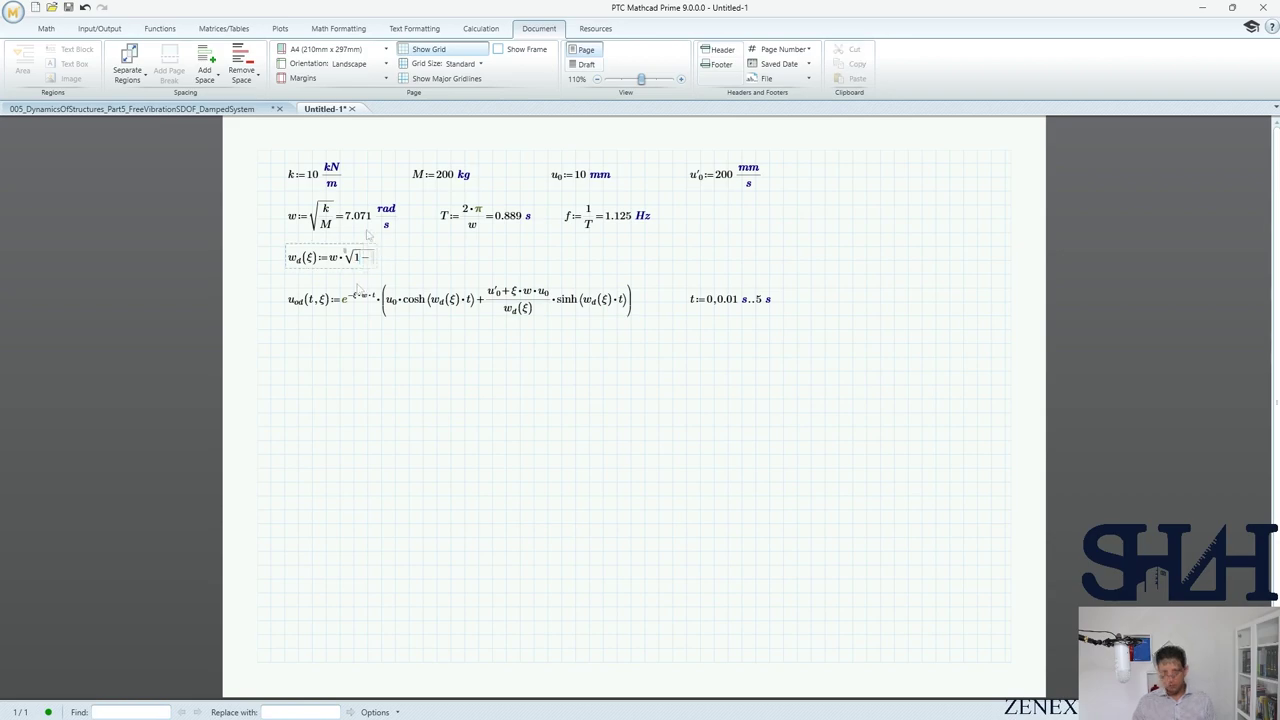
click(46, 28)
text(x)
key(ctrl+g)
text(^2)
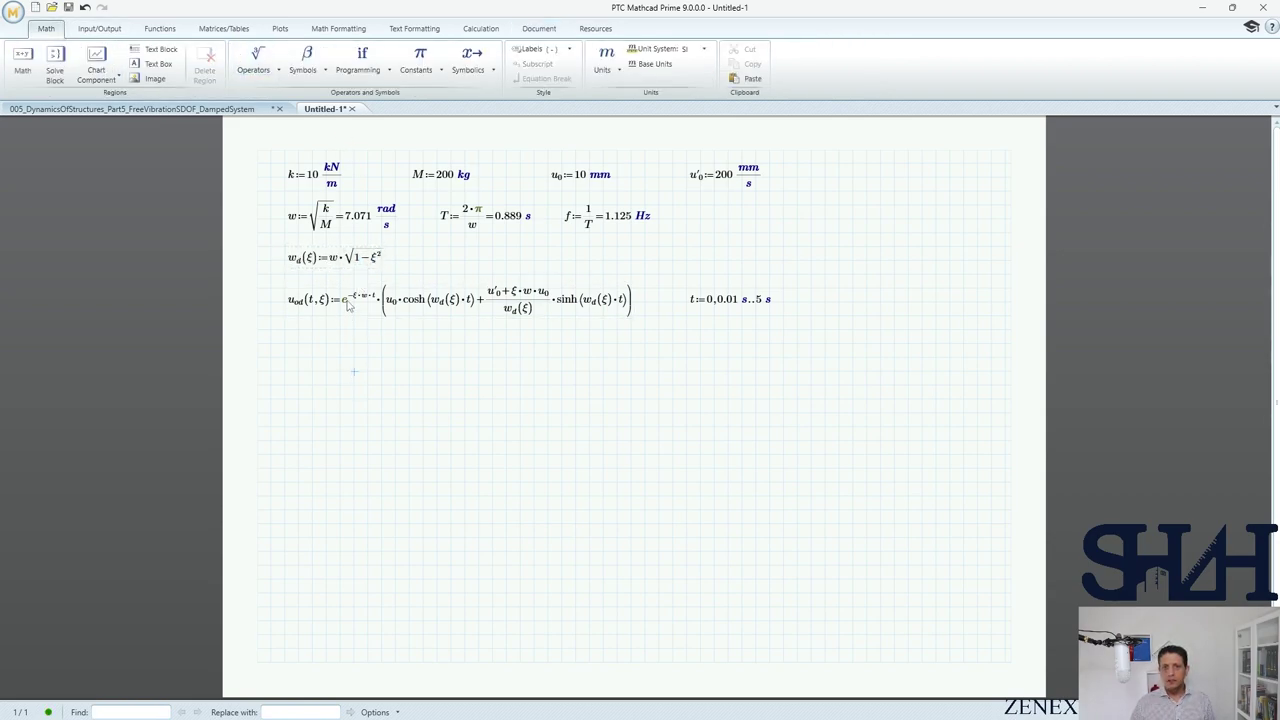
Step: Replace cosh with cos in the first term of the displacement function
click(355, 305)
drag(407, 303, 466, 302)
click(421, 304)
key(Delete)
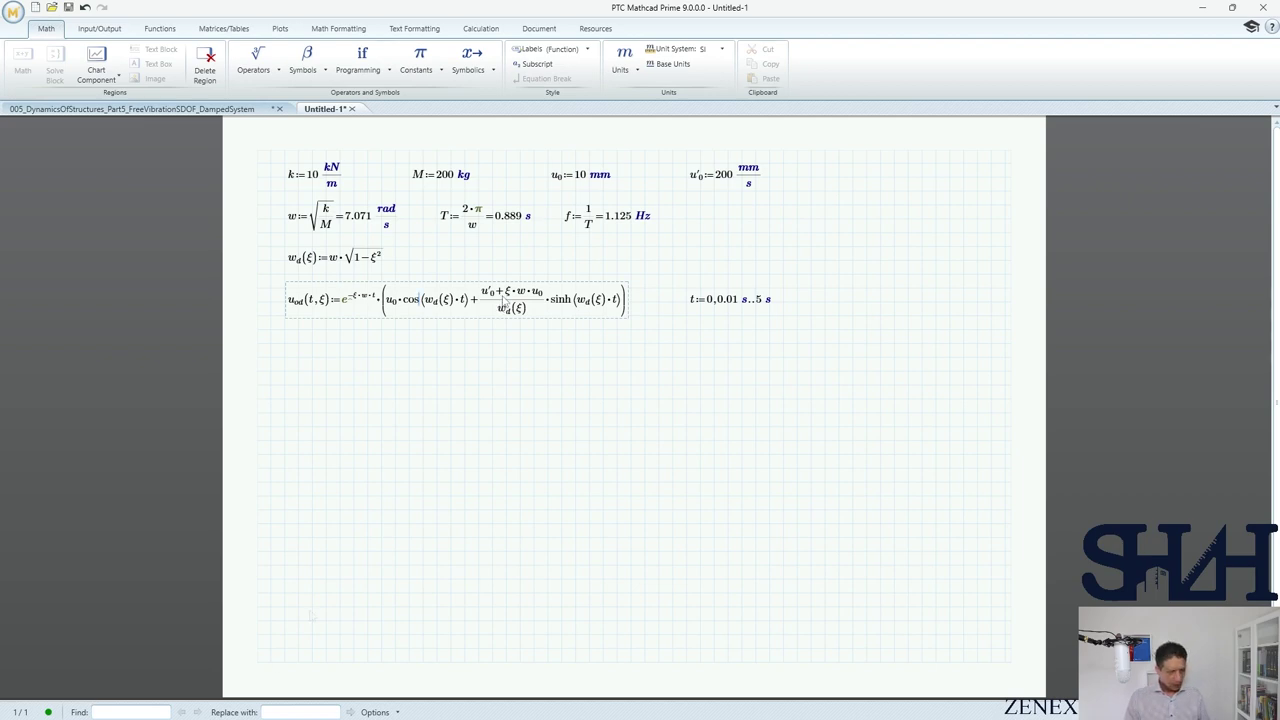
Step: Paste the image of the handwritten, red-framed u(t) solution below the displacement function
click(270, 364)
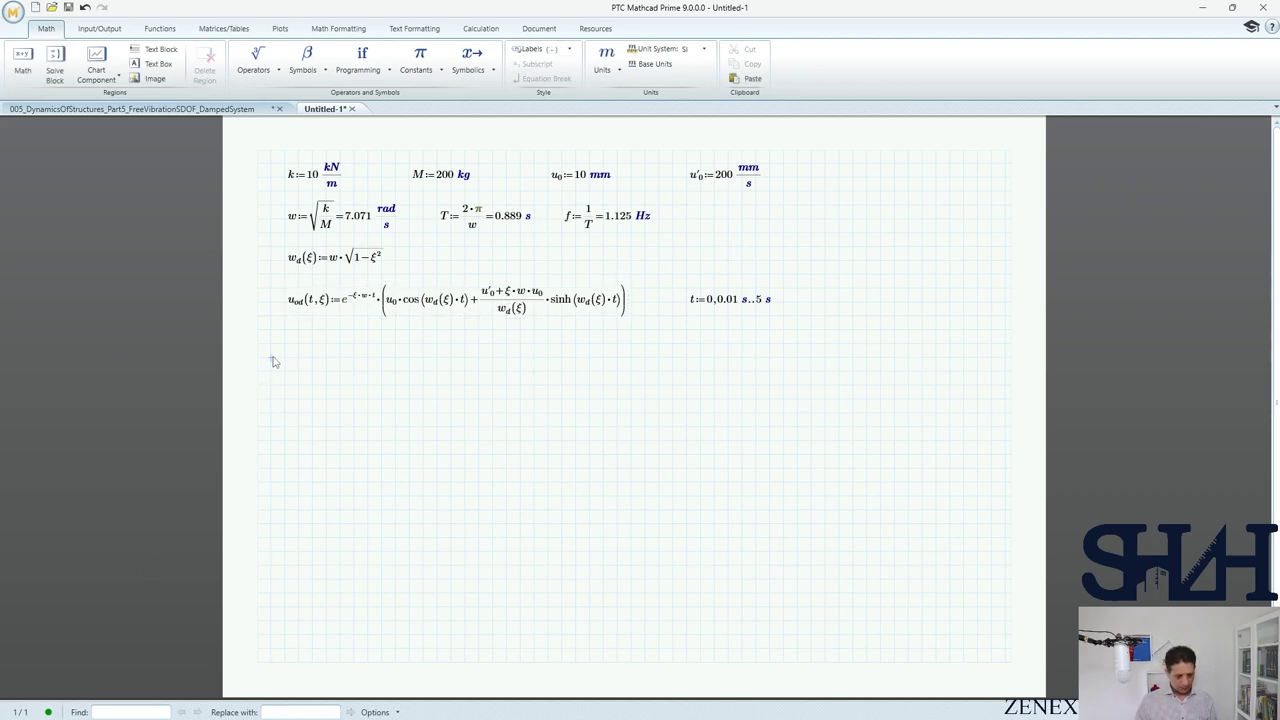
key(ctrl+v)
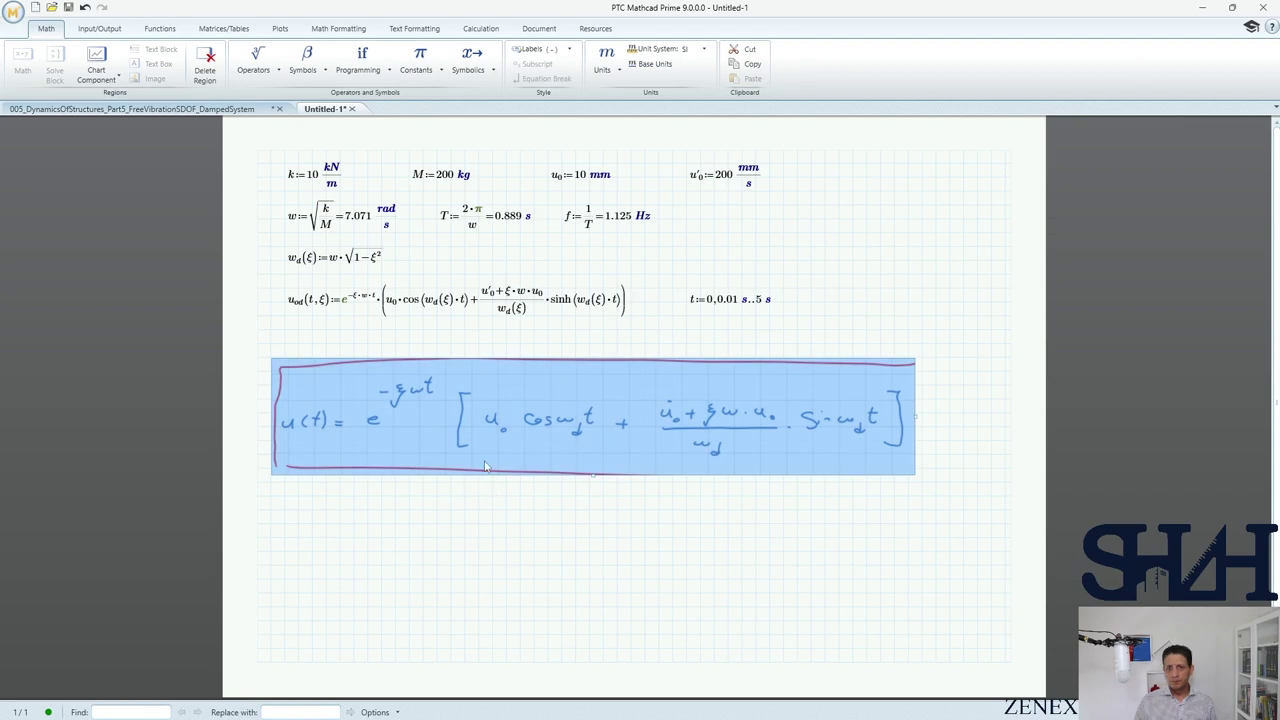
key(Escape)
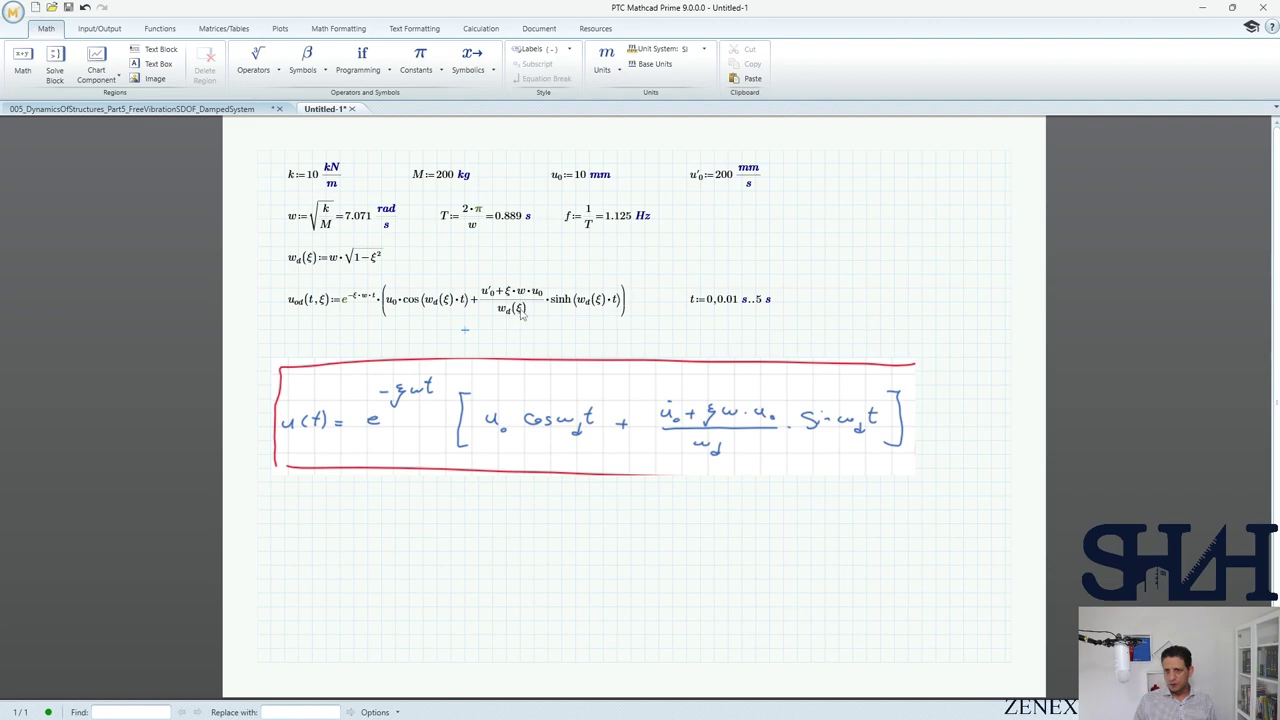
Step: Replace sinh with sin in the displacement function's second term and remove the od subscript so the function is named u(t, ξ)
click(566, 305)
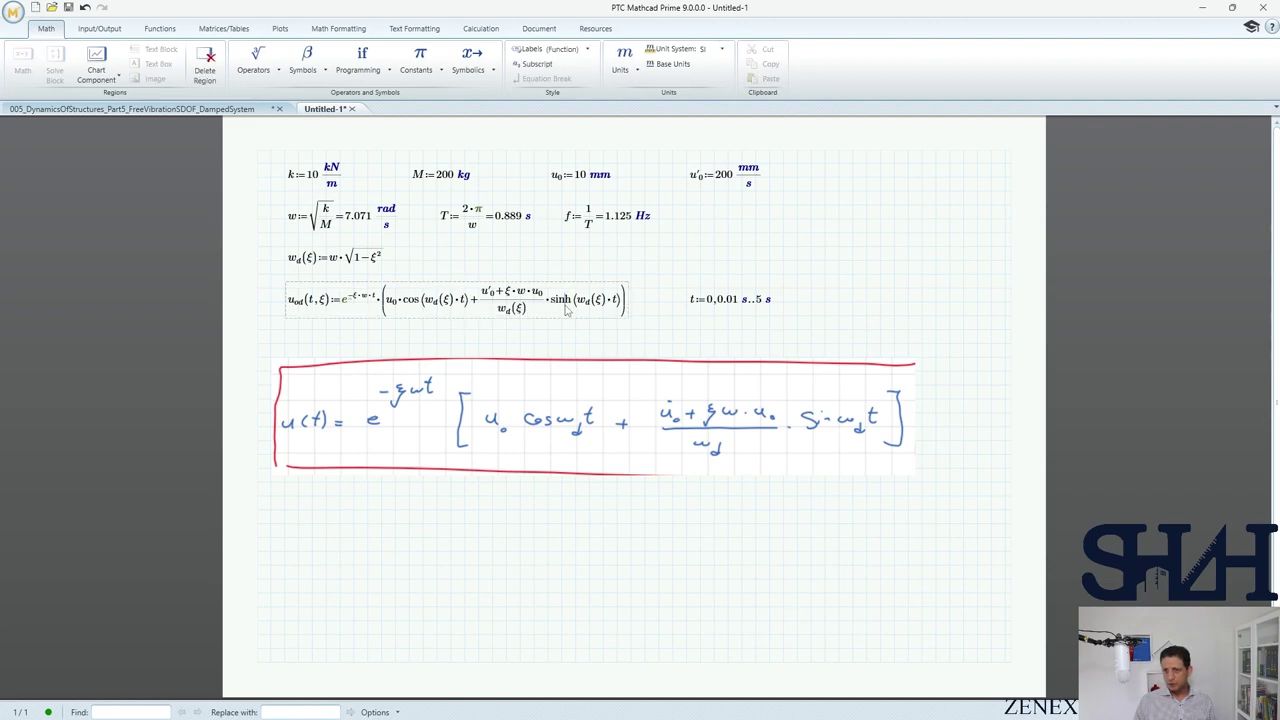
key(BackSpace)
click(299, 302)
scroll(299, 303, down, 1)
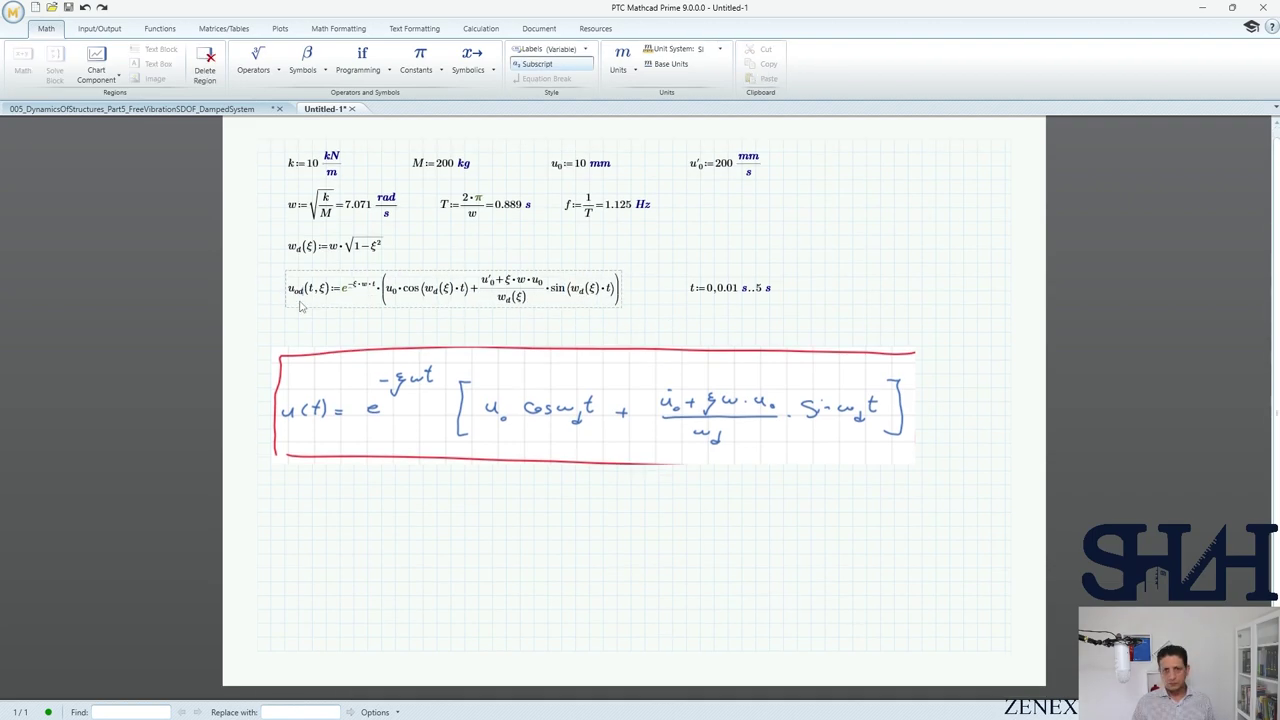
key(BackSpace)
key(BackSpace)
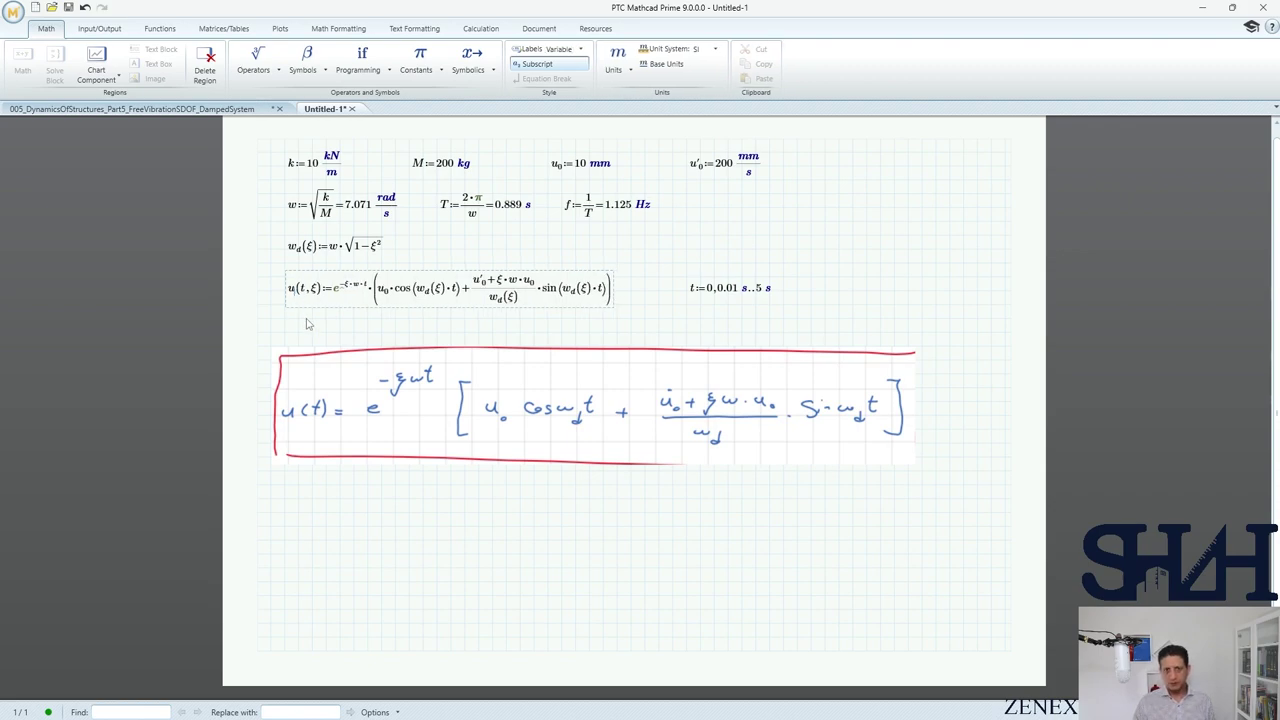
Step: Delete the image of the handwritten u(t) solution below the displacement function
click(311, 331)
click(311, 371)
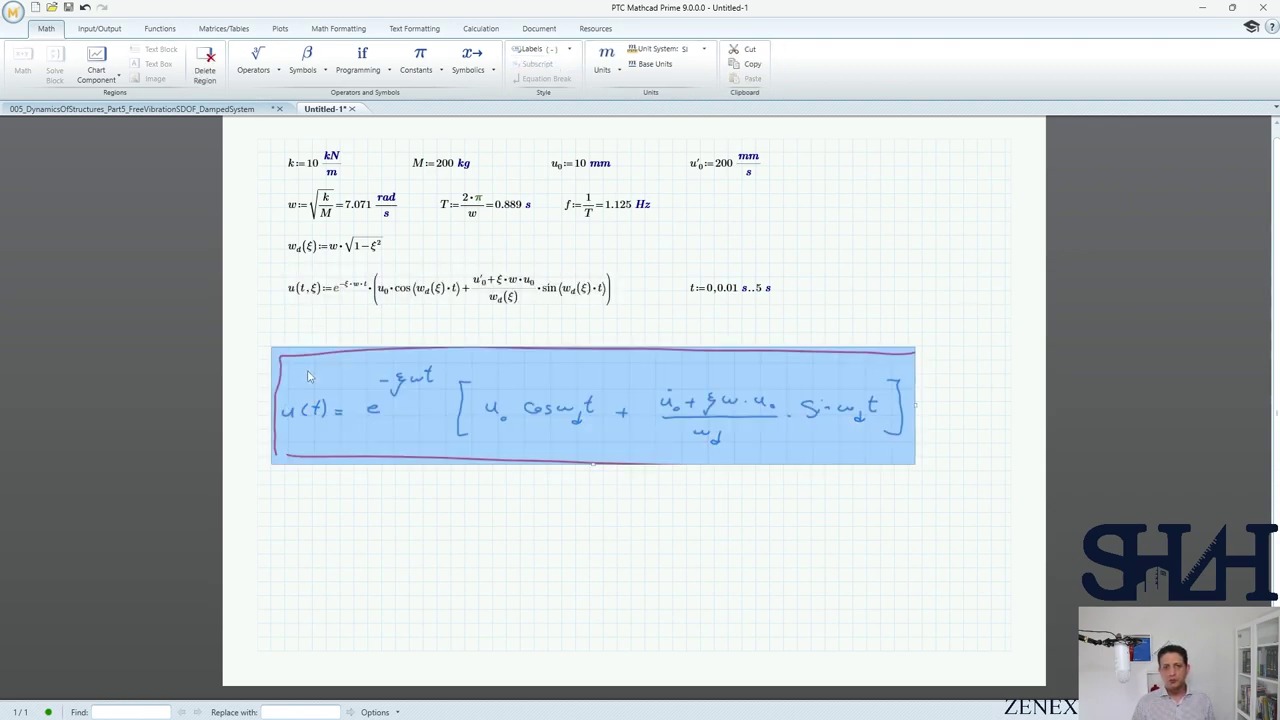
key(Delete)
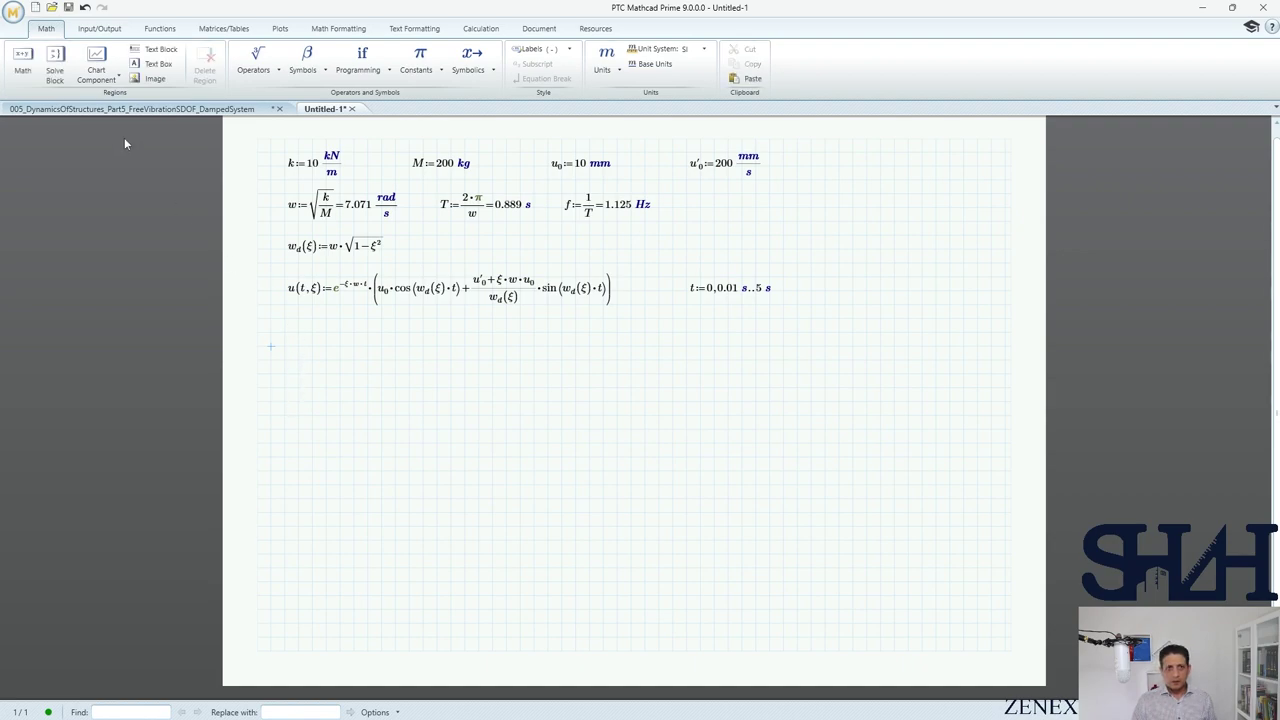
Step: Copy the critically damped definition u_cr(t) from the FreeVibrationSDOF_DampedSystem worksheet and paste it below u(t, ξ) in Untitled-1
click(108, 106)
drag(496, 362, 386, 420)
key(ctrl+c)
click(326, 108)
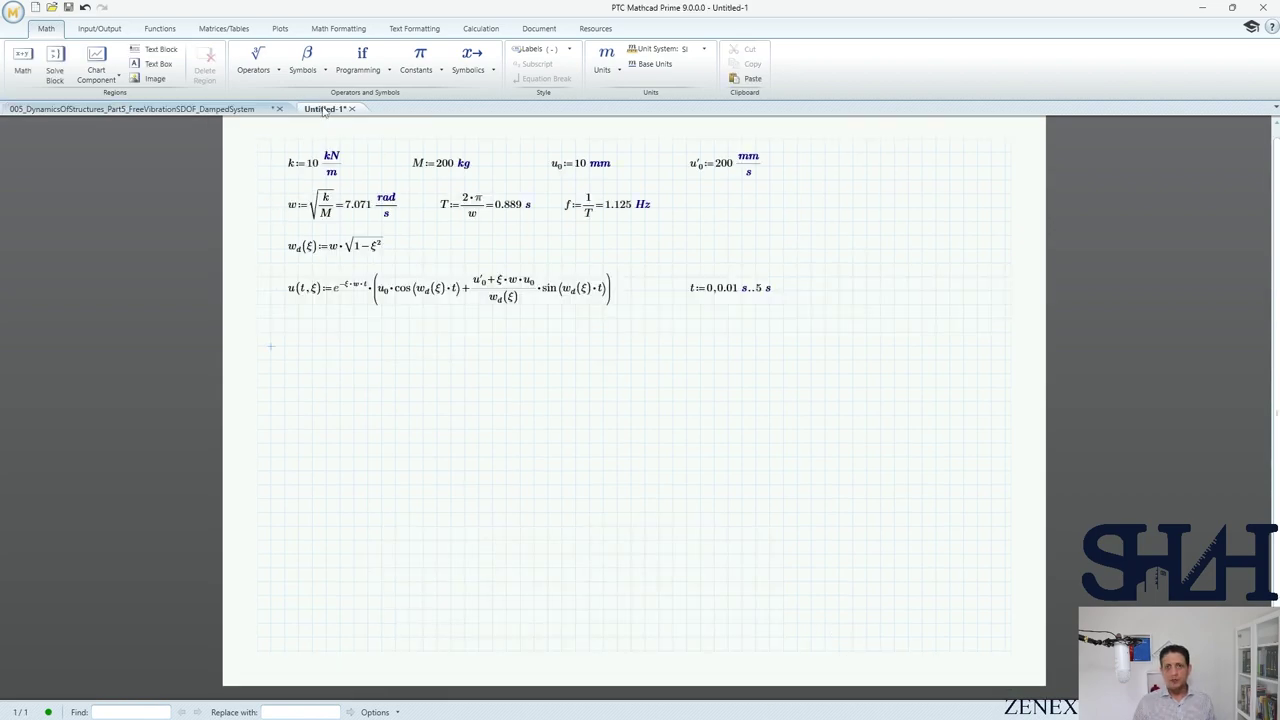
click(286, 336)
key(ctrl+v)
click(298, 374)
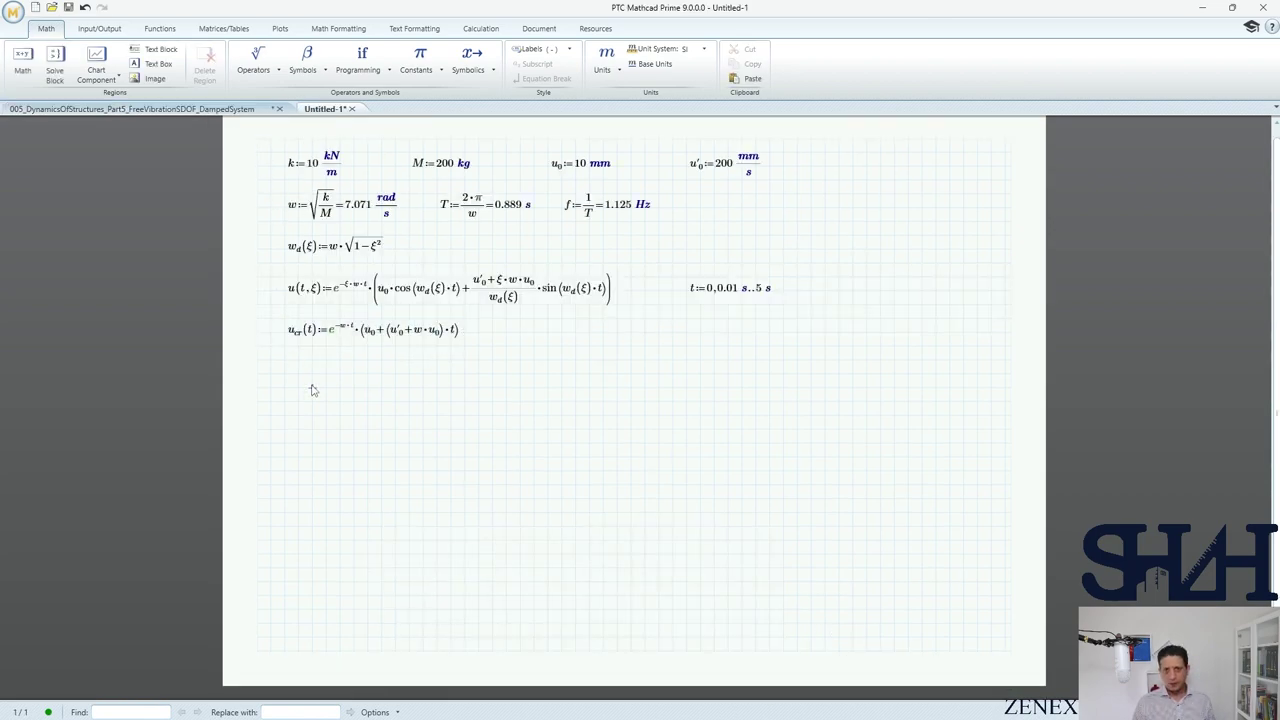
Step: Insert an XY plot below u_cr(t) showing u(t, 0.5) in mm against t
click(280, 28)
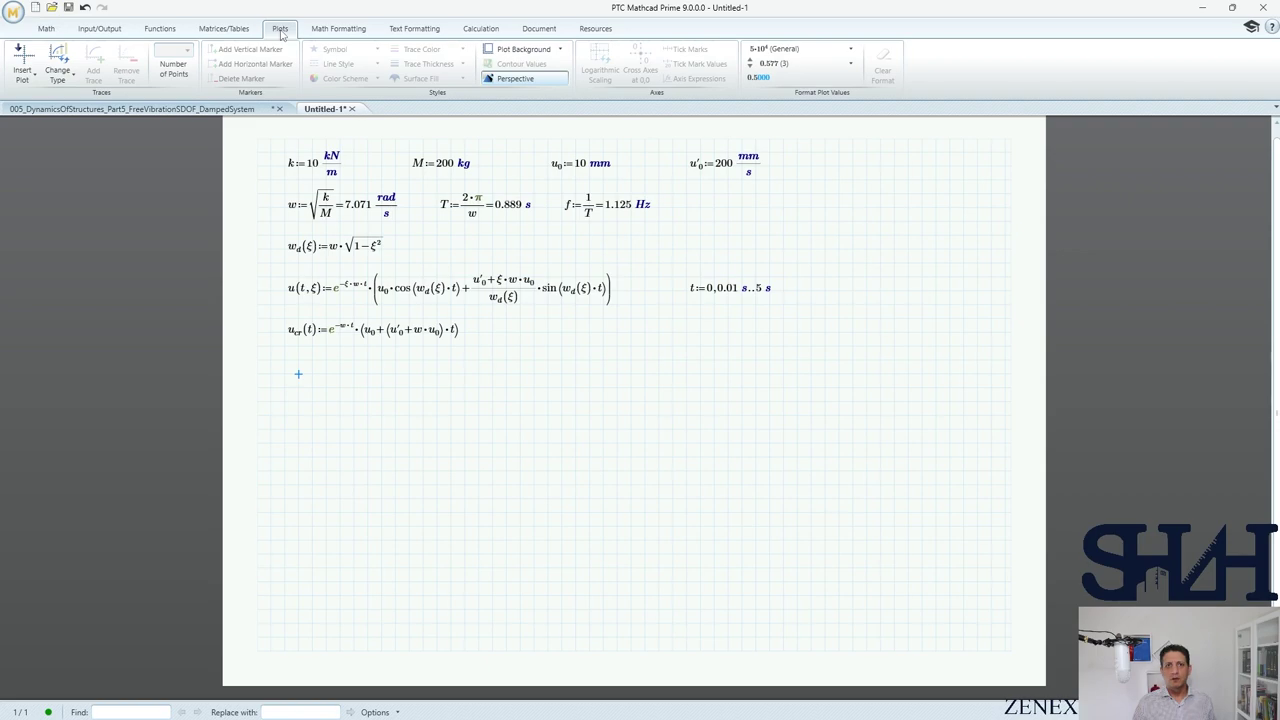
click(22, 62)
text(u(t,)
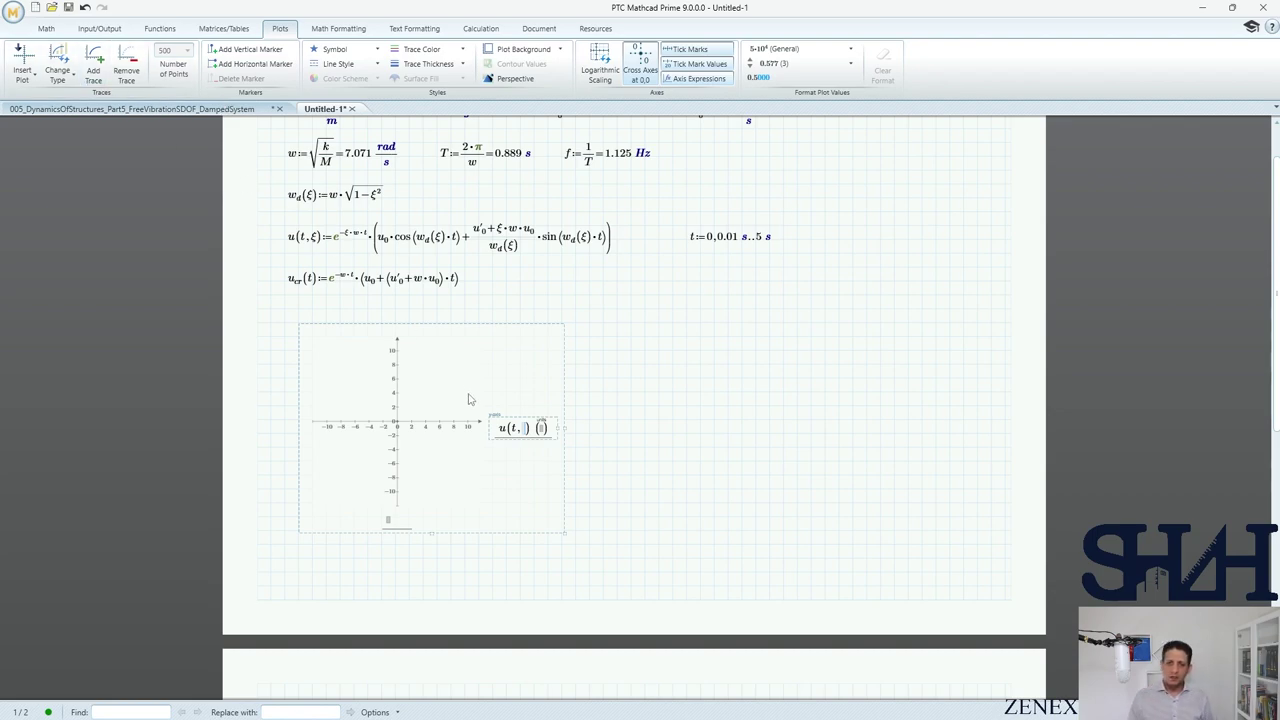
text(0.5)
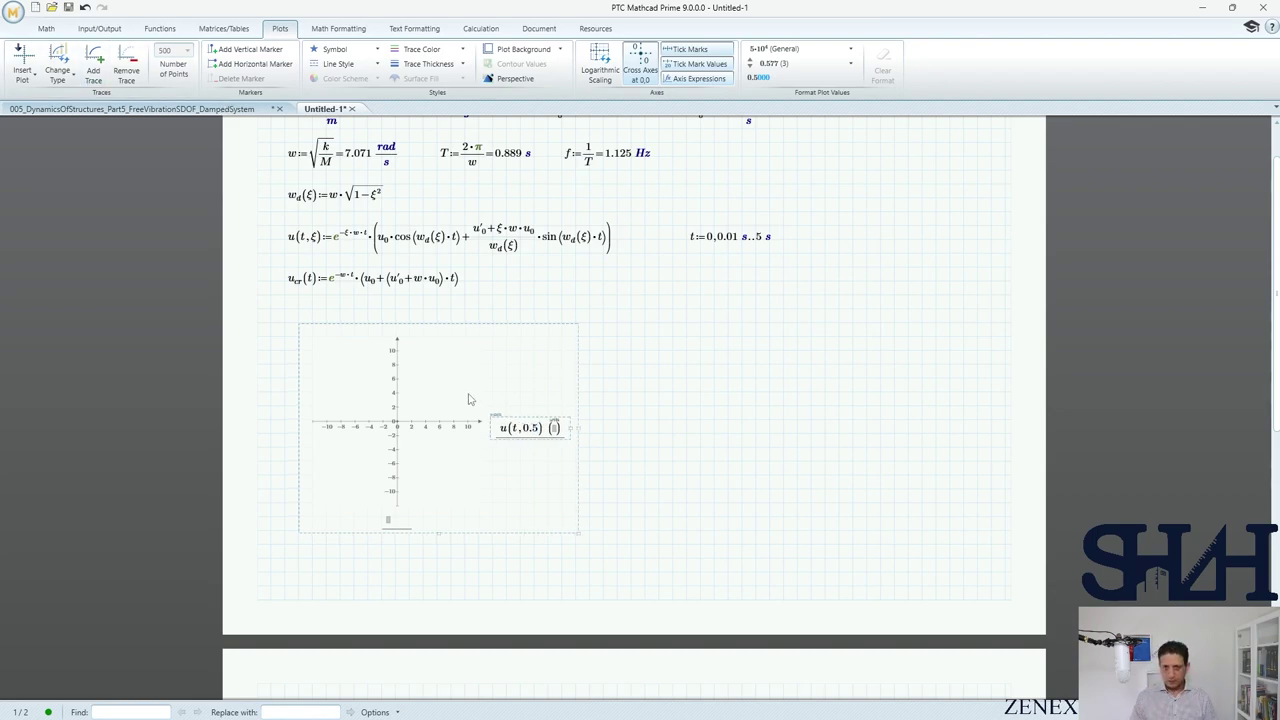
click(386, 520)
text(t)
click(551, 430)
text(mm)
Step: Add u_cr(t) in mm as a second trace on the plot
key(comma)
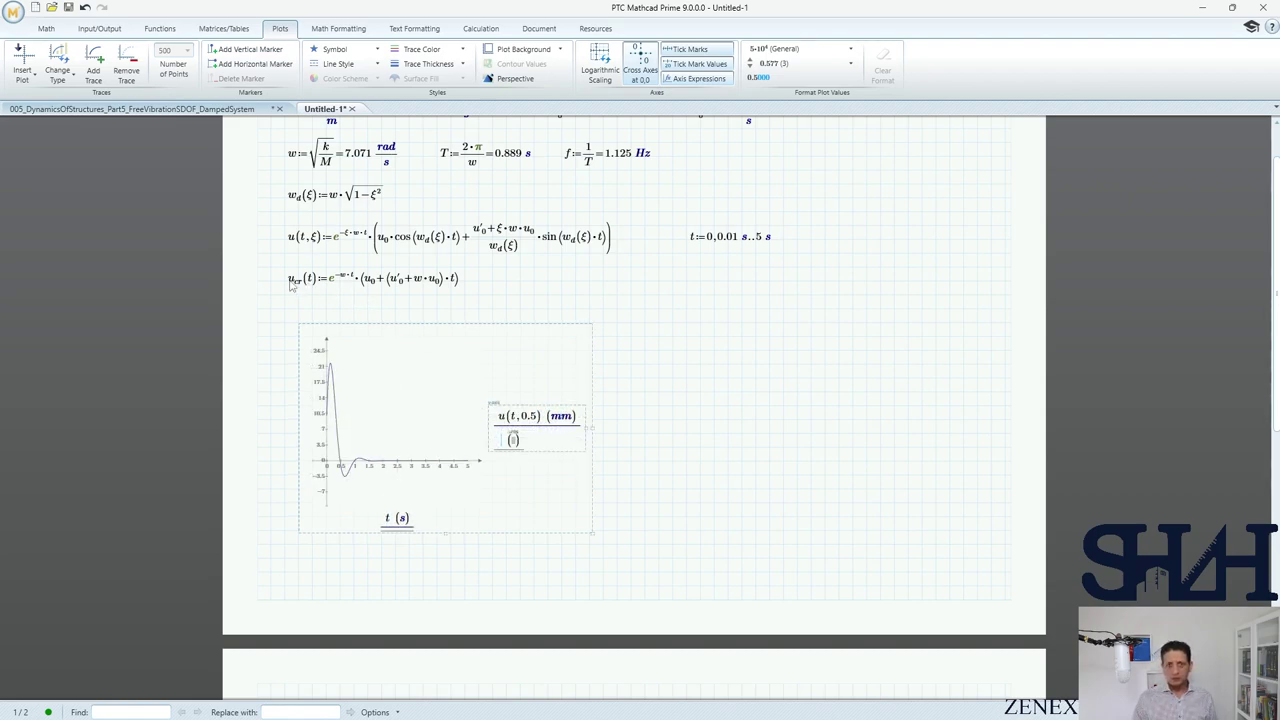
drag(292, 286, 320, 291)
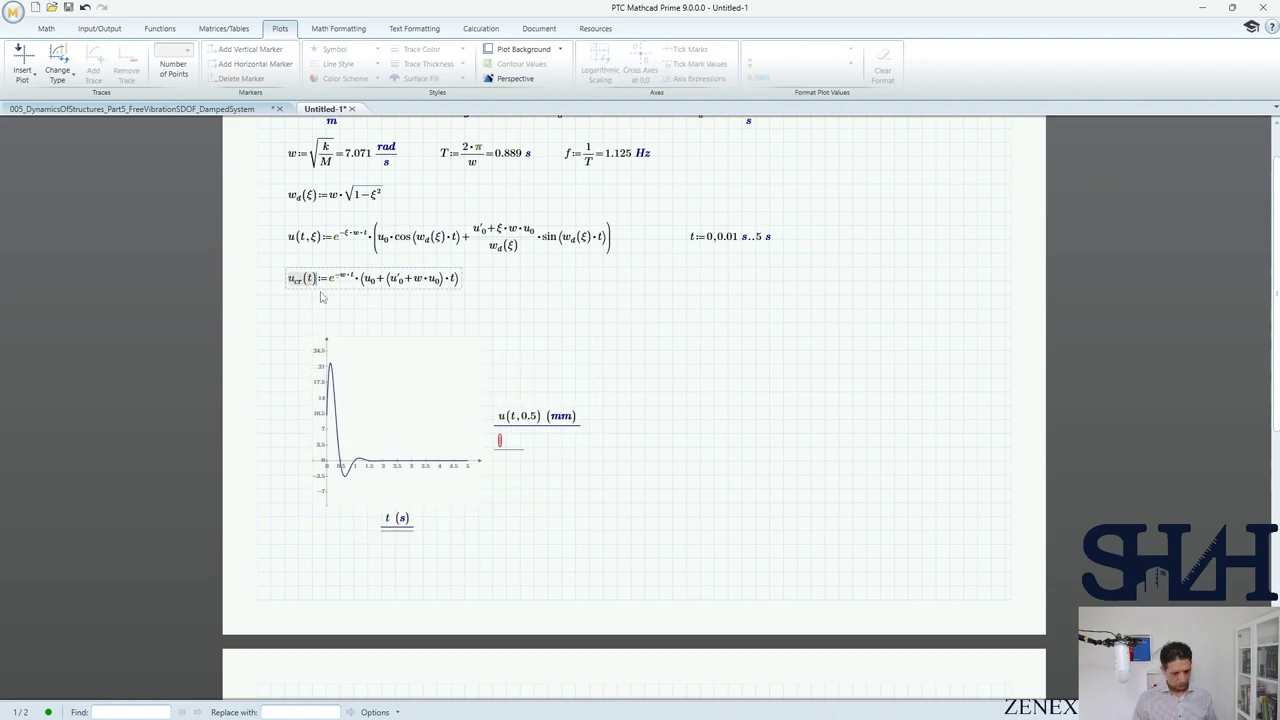
click(501, 440)
text(u.cr(t))
text(mm)
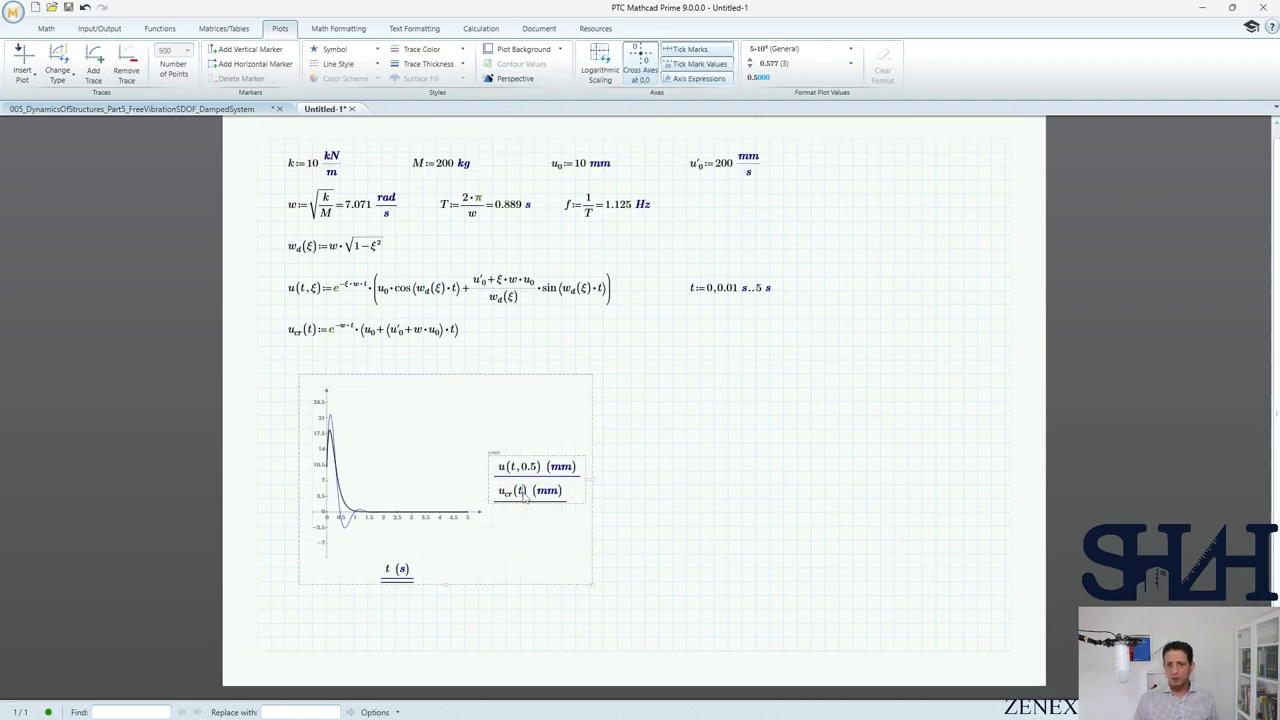
Step: Colour the u_cr(t) trace red and widen the plot to nearly the full page width
click(428, 49)
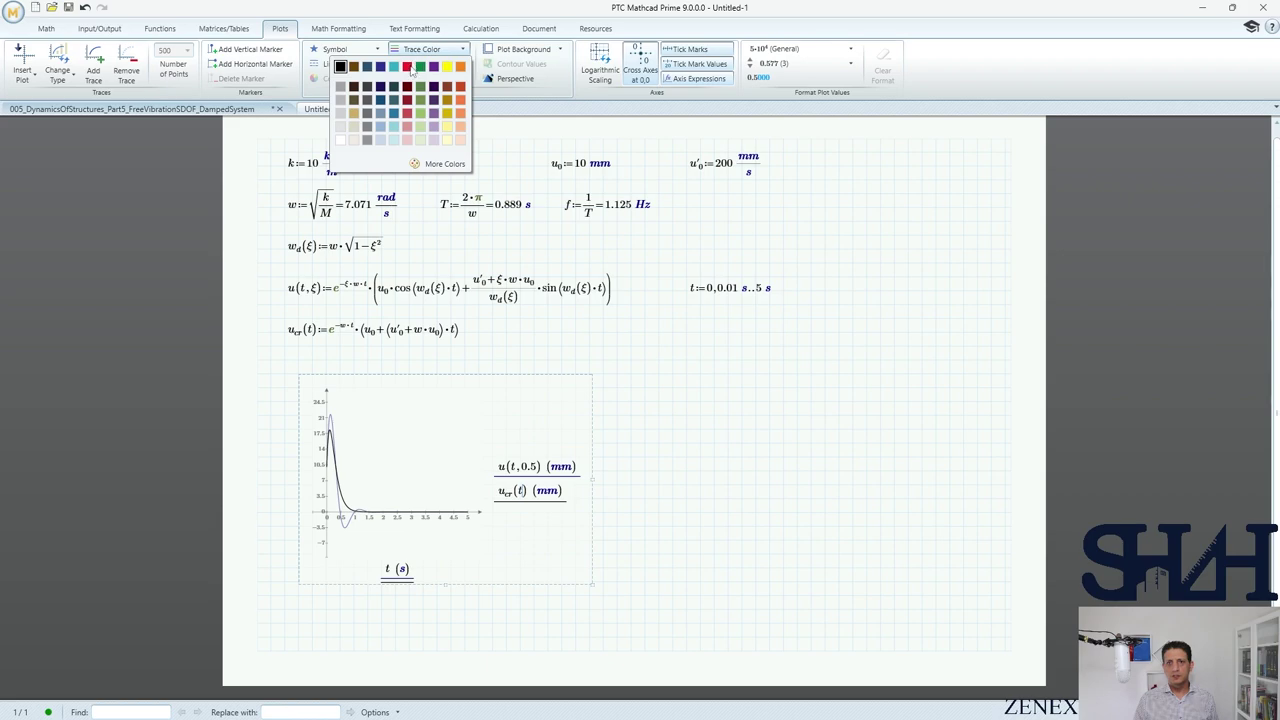
click(408, 67)
drag(593, 480, 950, 485)
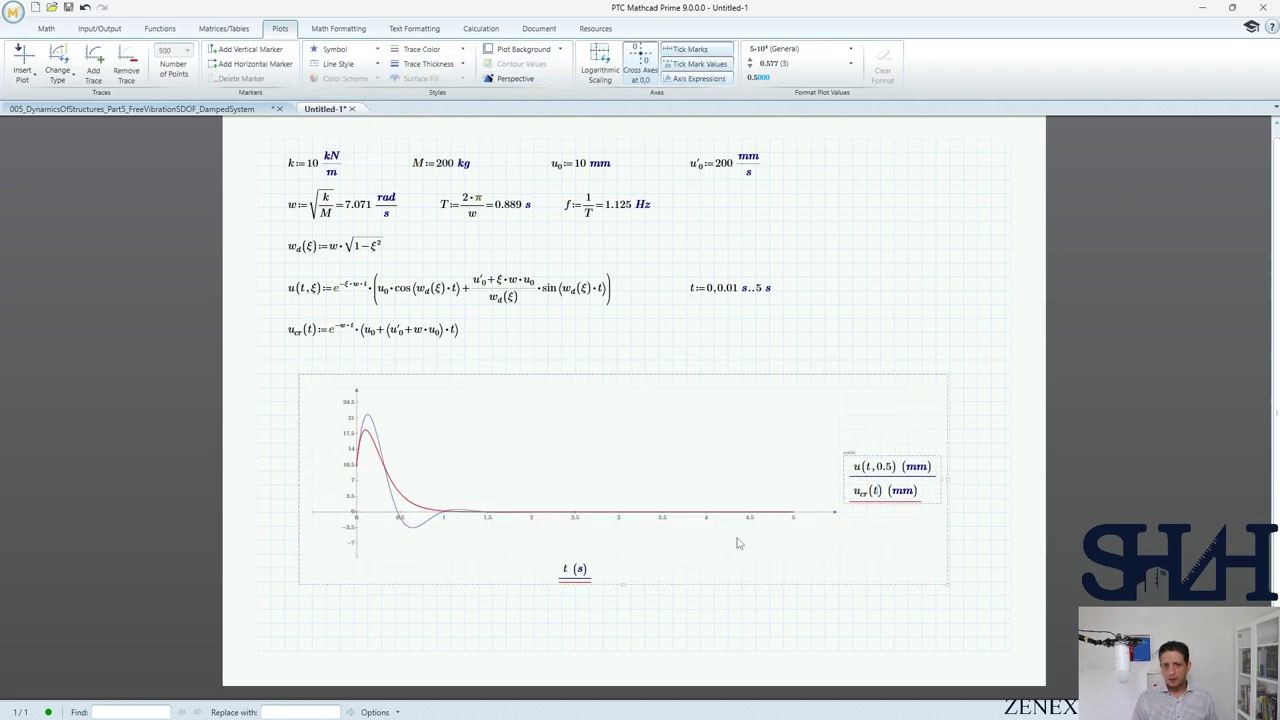
click(561, 348)
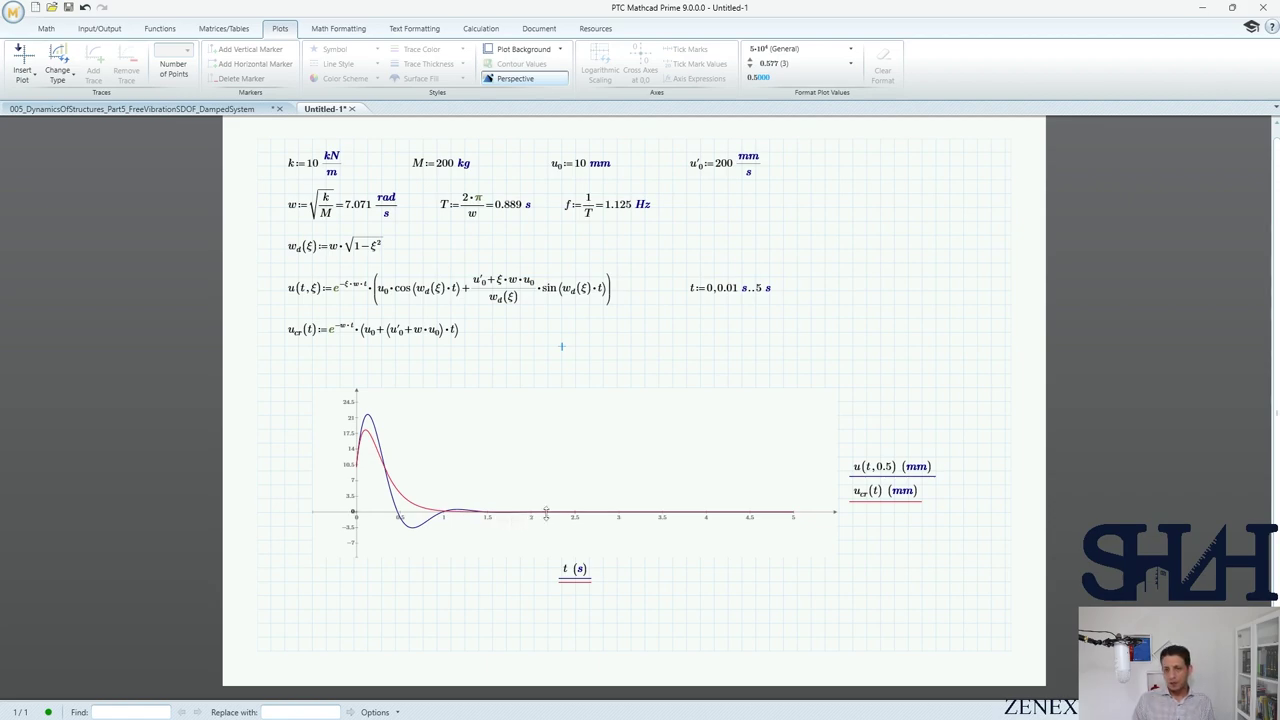
Step: Add a trace for u(t, 0.1) in mm between the u(t, 0.5) and u_cr(t) traces
click(898, 476)
click(895, 477)
key(comma)
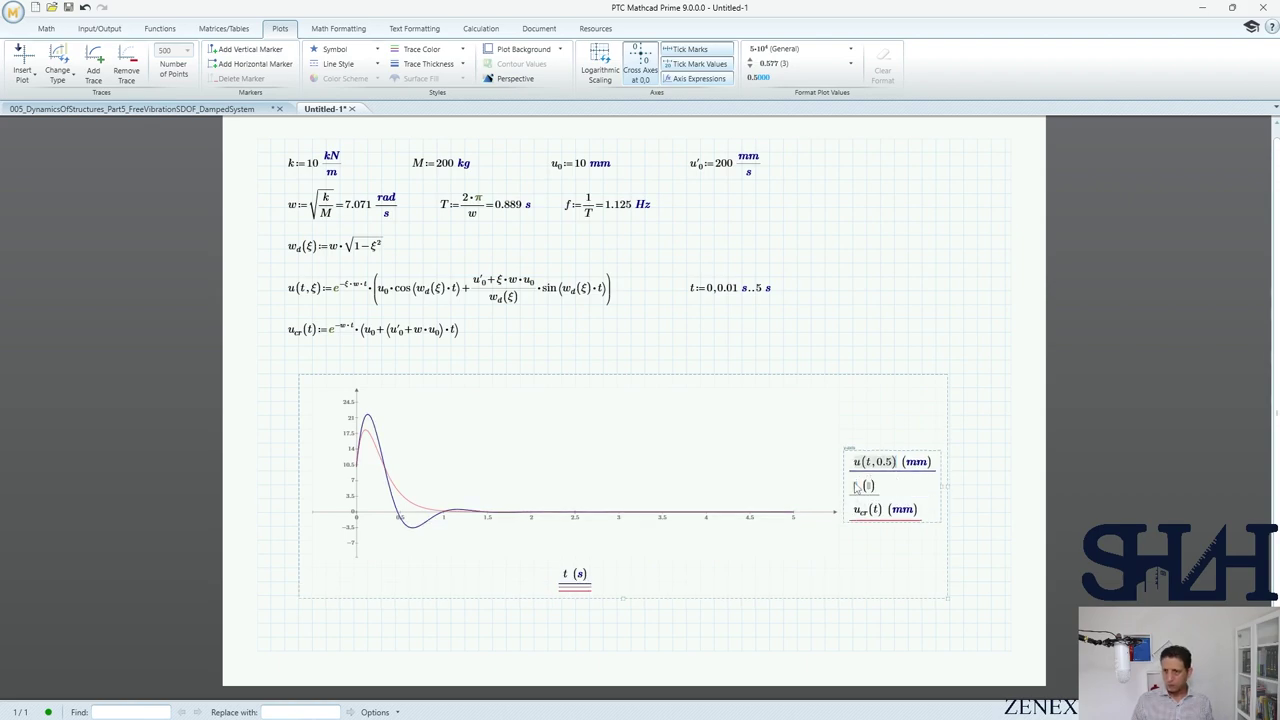
text(u(t,0.1))
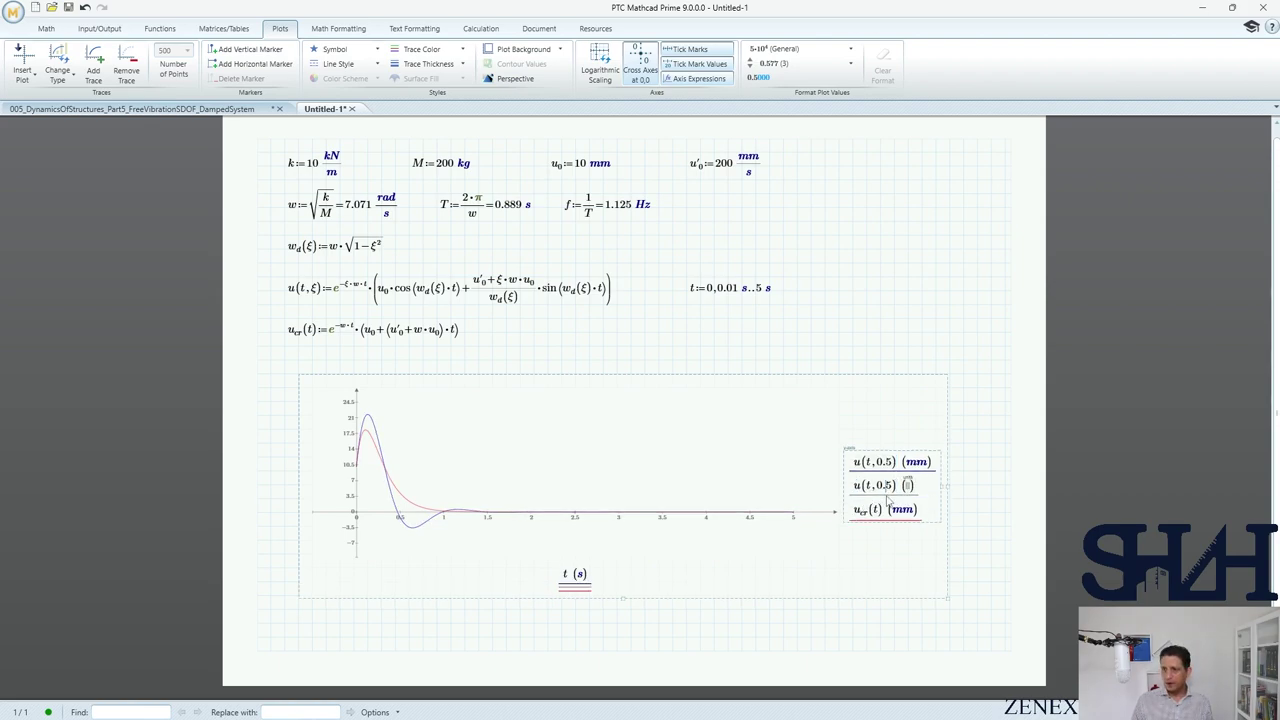
click(880, 358)
click(912, 496)
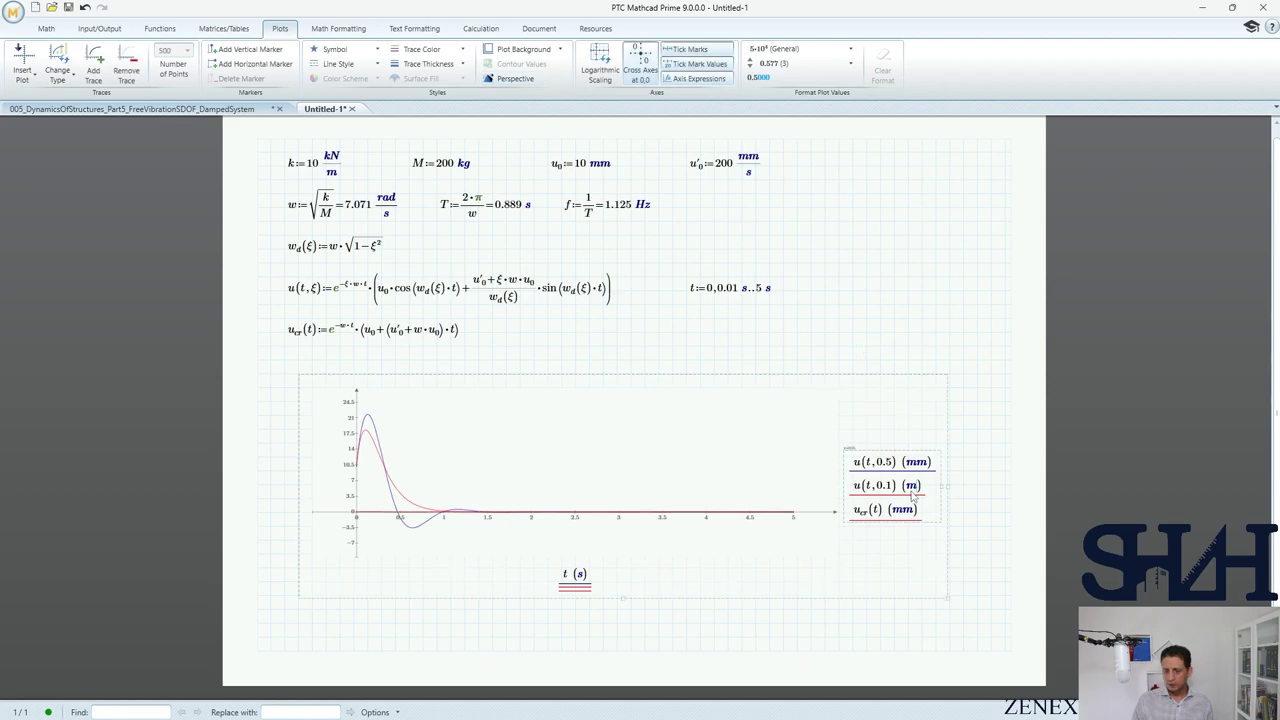
text(m)
click(771, 406)
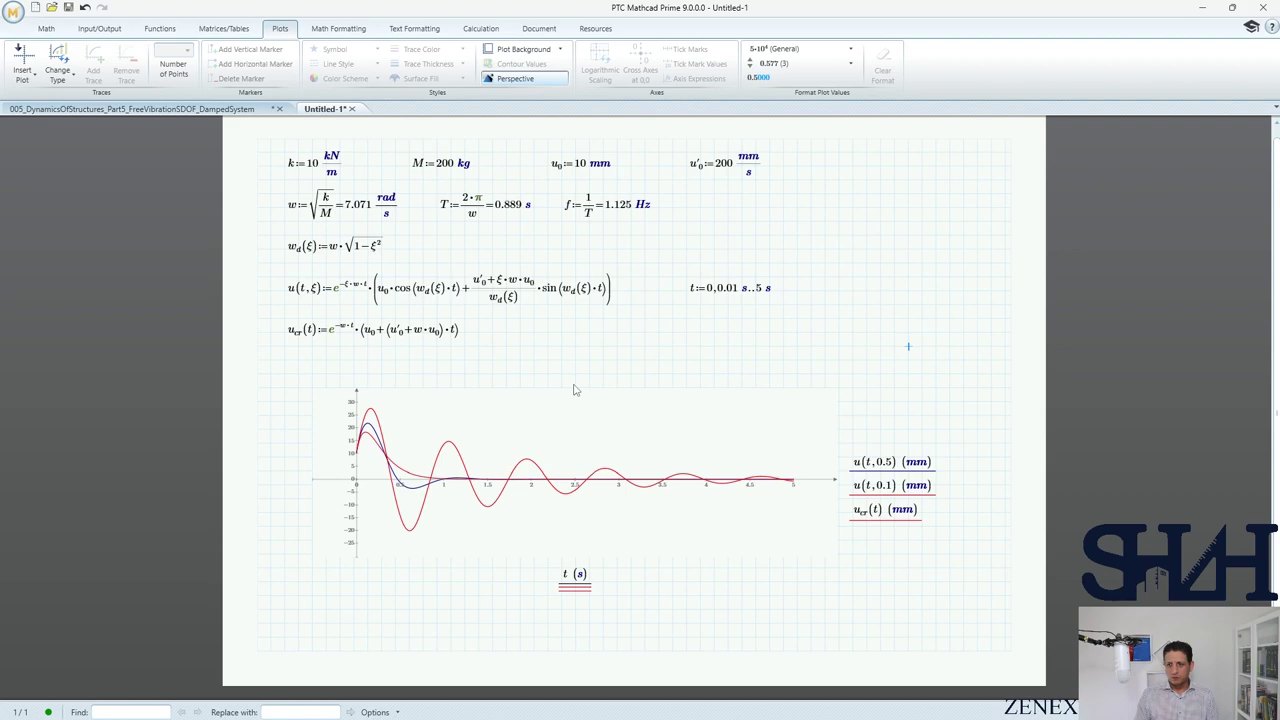
Step: Change the colour of the u(t, 0.1) trace to teal
click(875, 497)
click(410, 50)
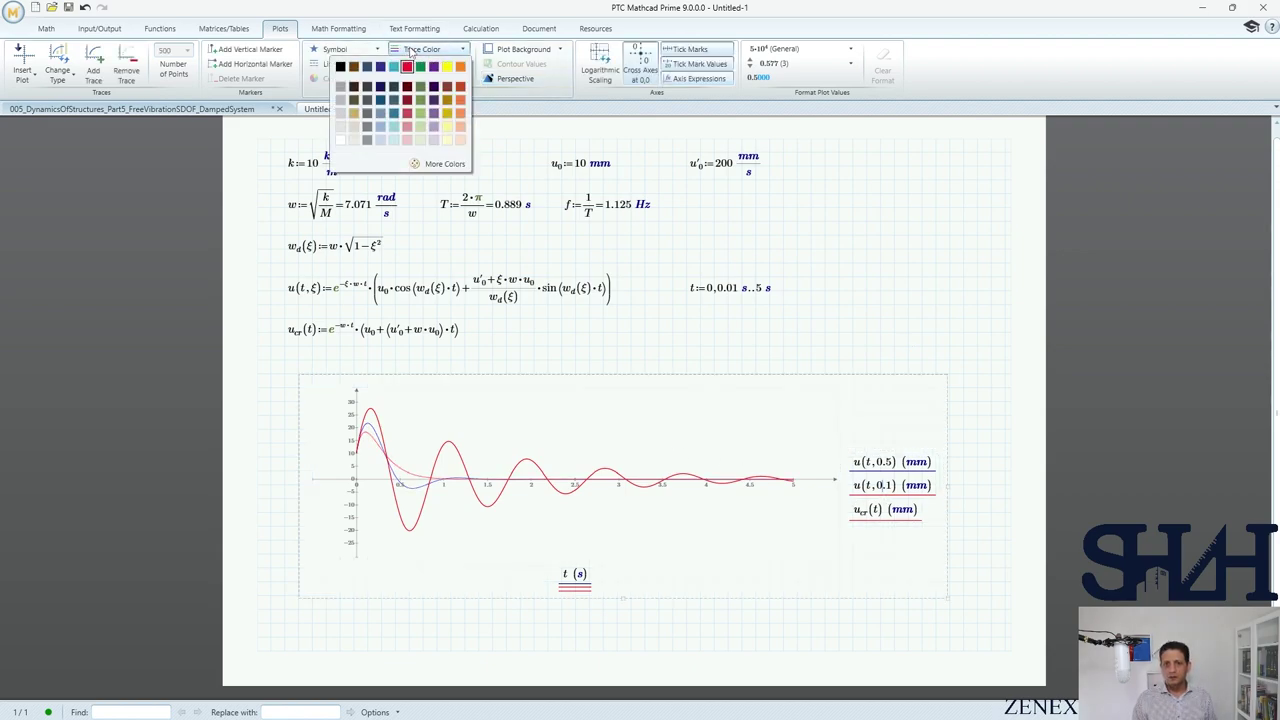
click(402, 87)
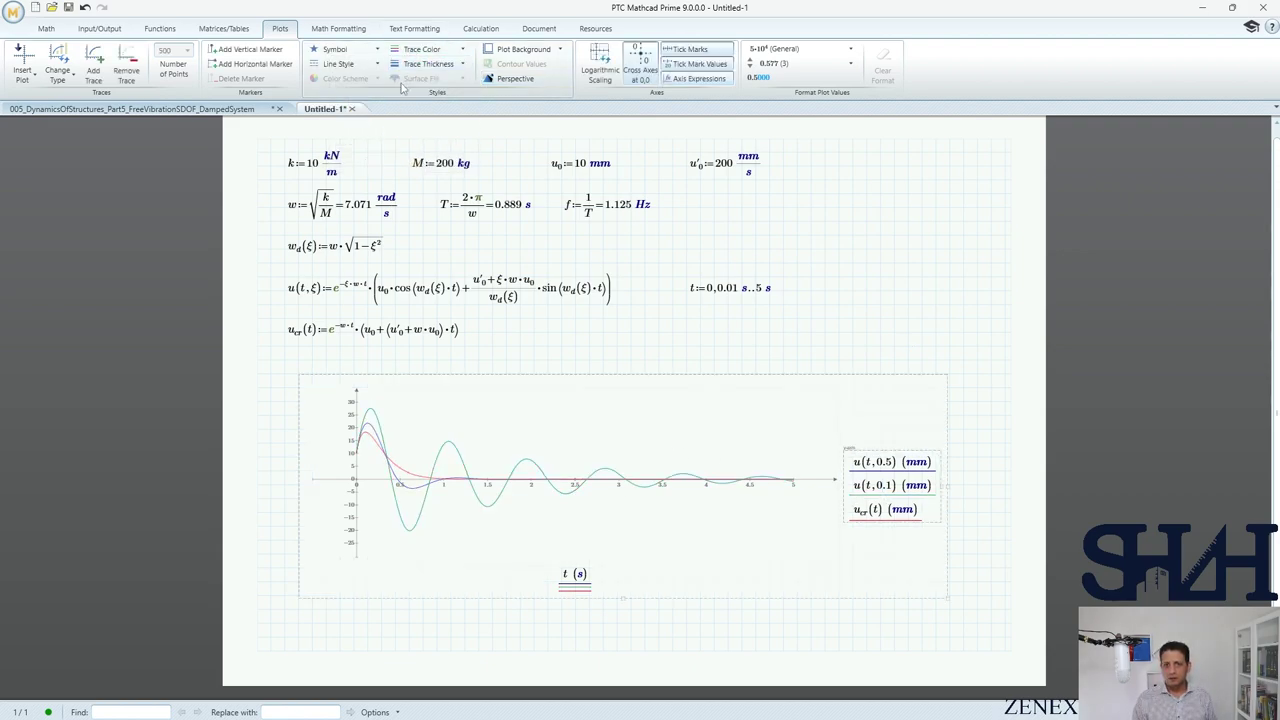
Step: Add a trace for u(t, 0.05) in mm below the u(t, 0.1) trace
click(888, 491)
key(shift+Return)
text(u(t,0.5))
click(887, 500)
text(0)
click(917, 501)
text(mm)
Step: Change the colour of the u(t, 0.05) trace to green
click(884, 501)
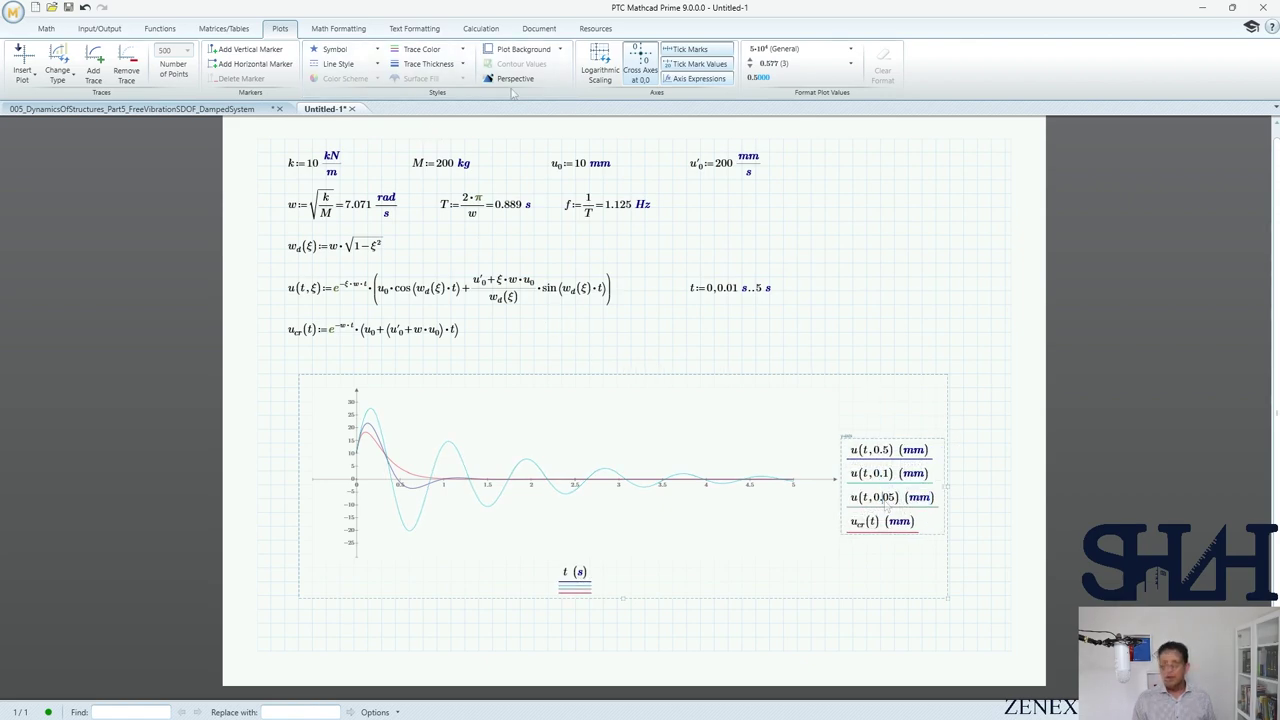
click(462, 49)
click(418, 72)
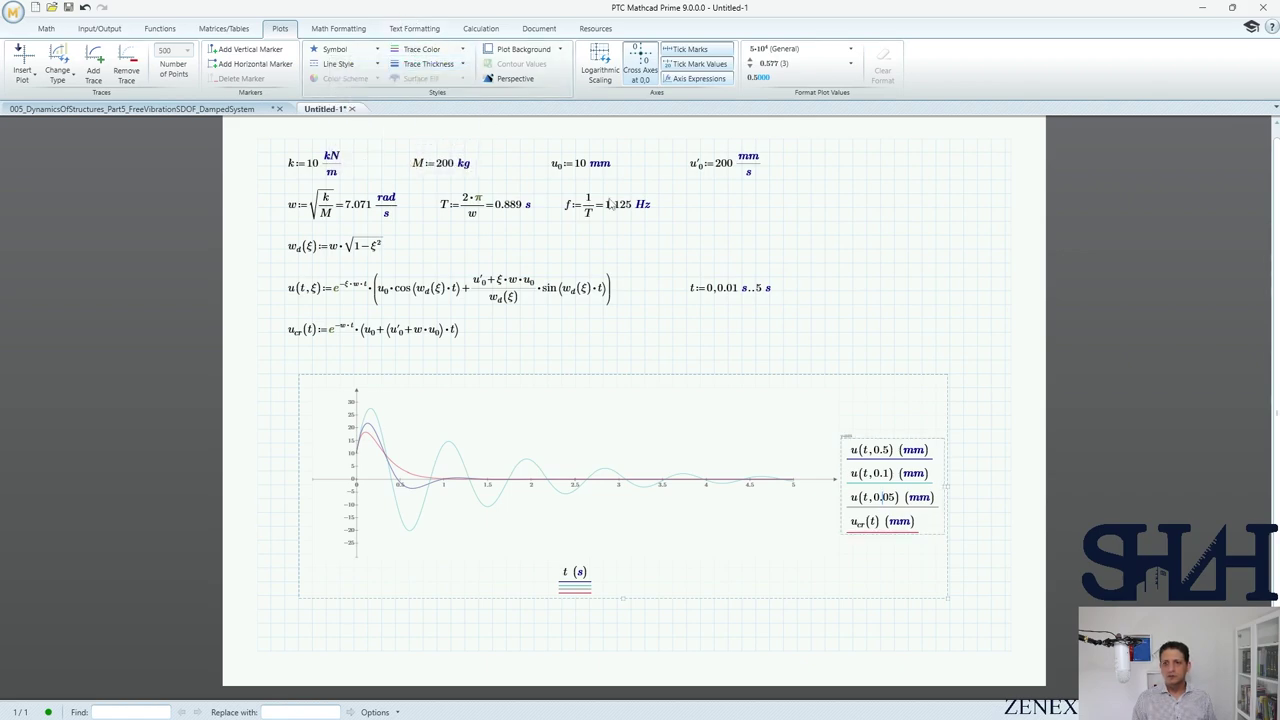
click(893, 346)
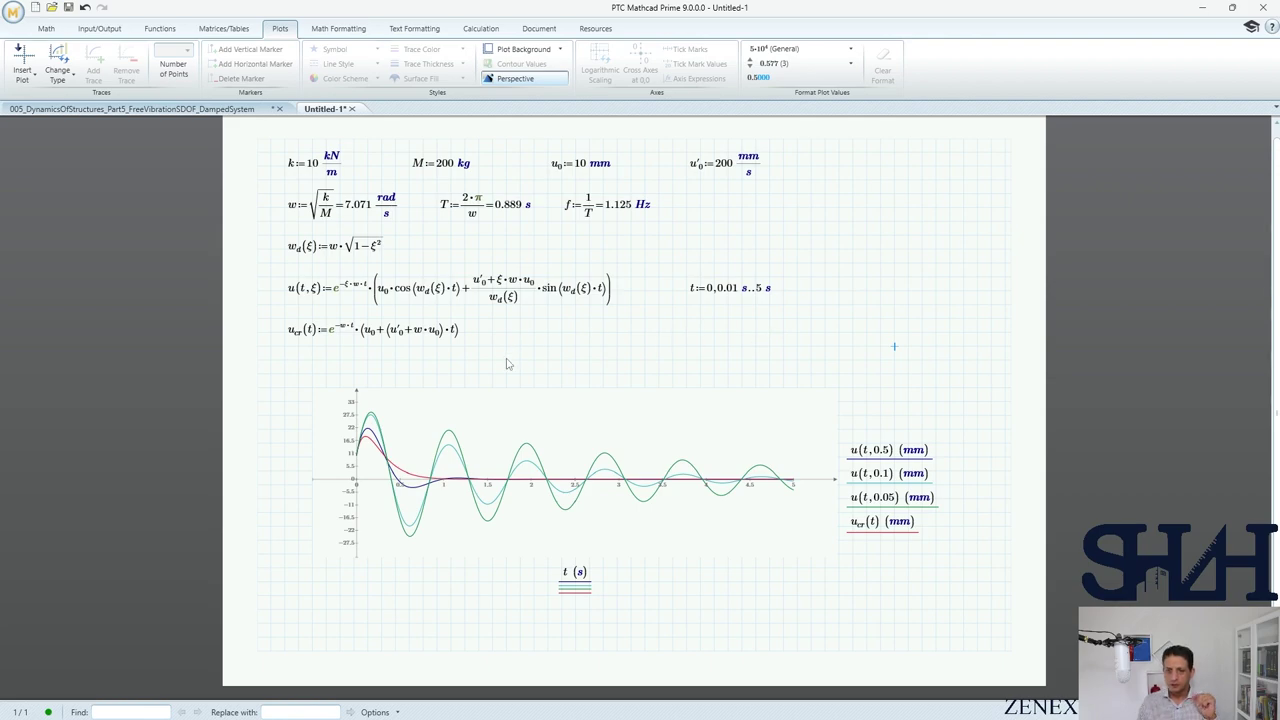
Step: Remove the u_cr(t) and u(t, 0.5) traces from the plot
click(853, 527)
key(BackSpace)
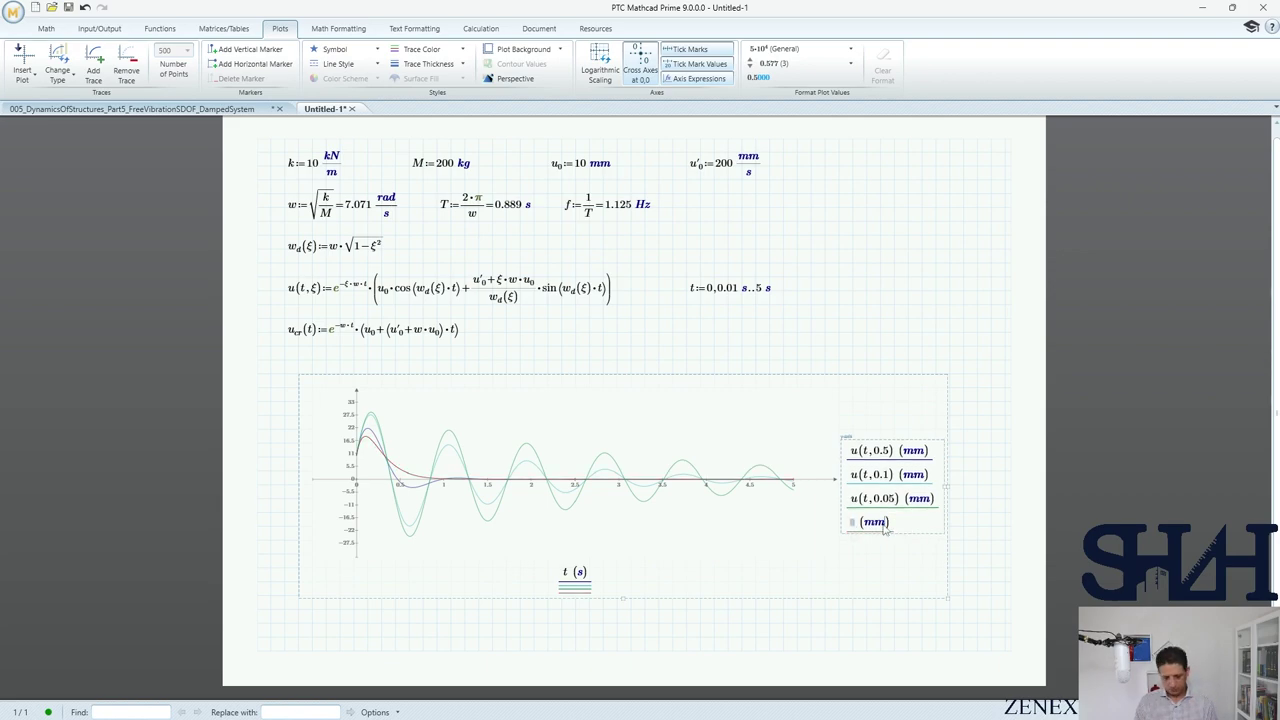
key(BackSpace)
click(898, 466)
key(BackSpace)
key(BackSpace)
key(BackSpace)
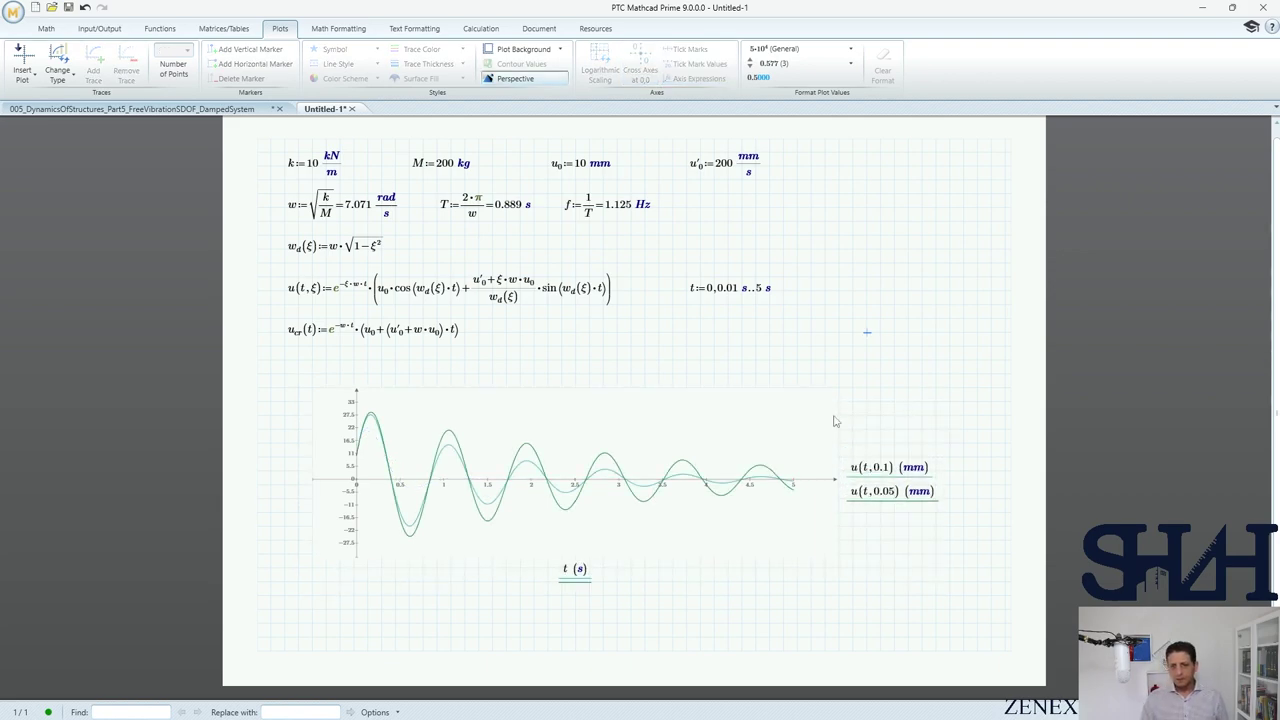
Step: Change the colour of the u(t, 0.05) trace to red
click(884, 495)
click(422, 49)
click(439, 142)
click(918, 332)
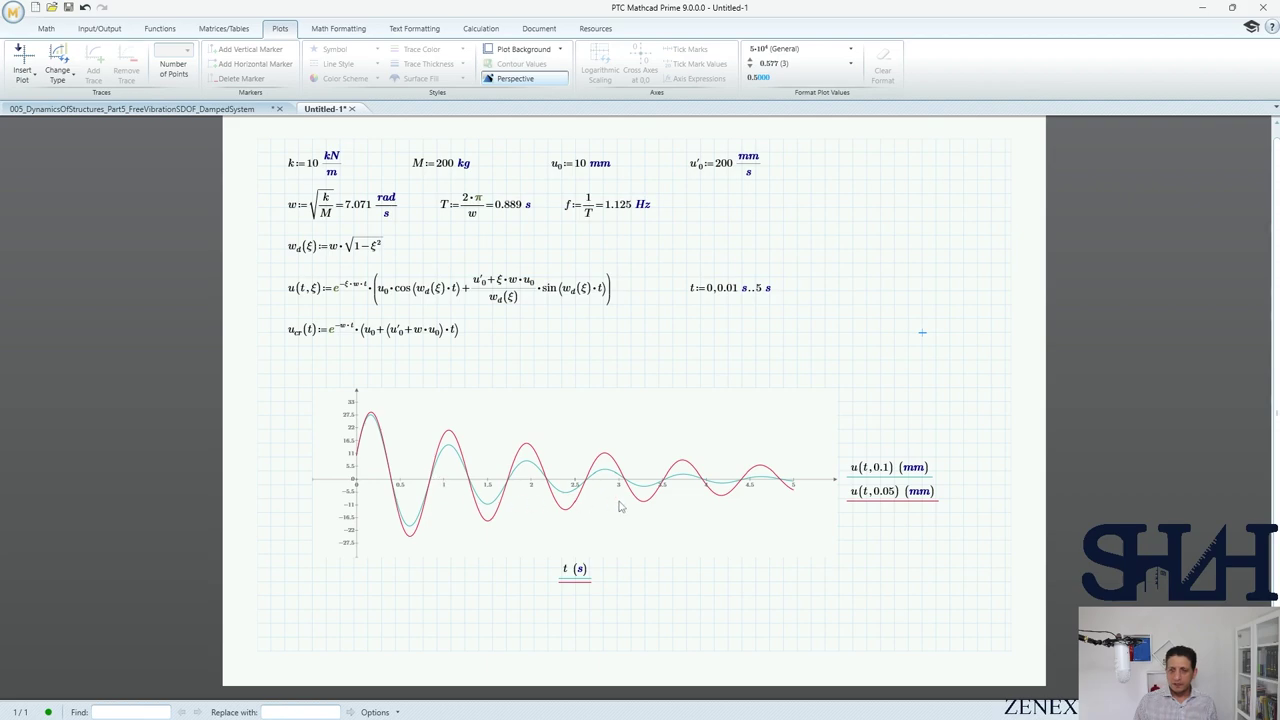
Step: Add a third trace for u(t, 0.15) in mm below the u(t, 0.05) trace
click(899, 499)
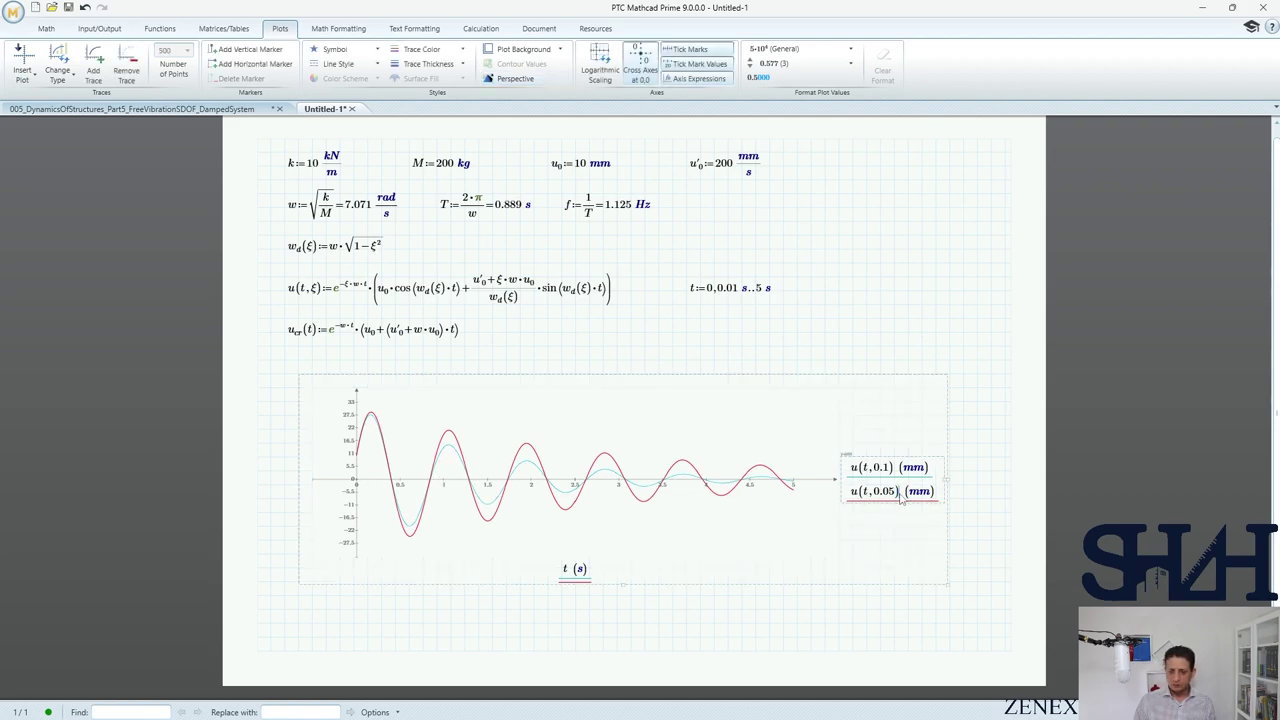
key(Return)
key(BackSpace)
key(BackSpace)
text(15)
click(978, 471)
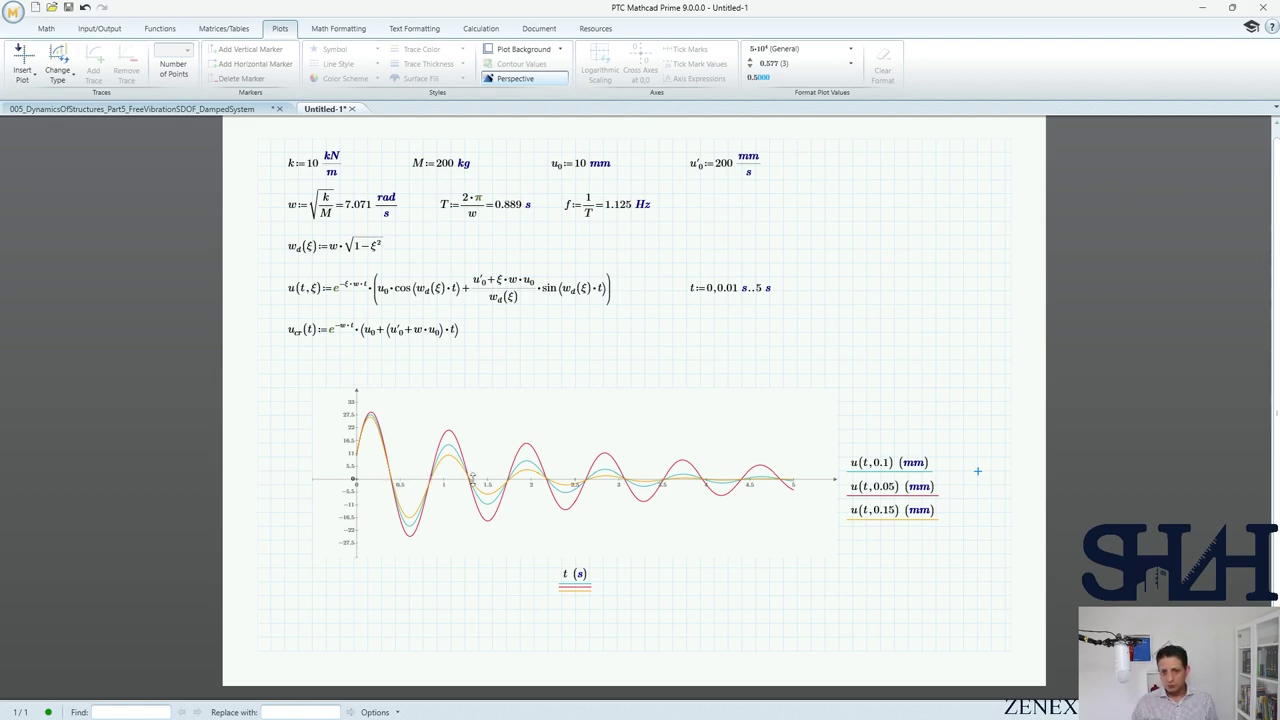
Step: Evaluate the damped period 2·π/w_d(0.05) in the blank area above the plot
click(561, 347)
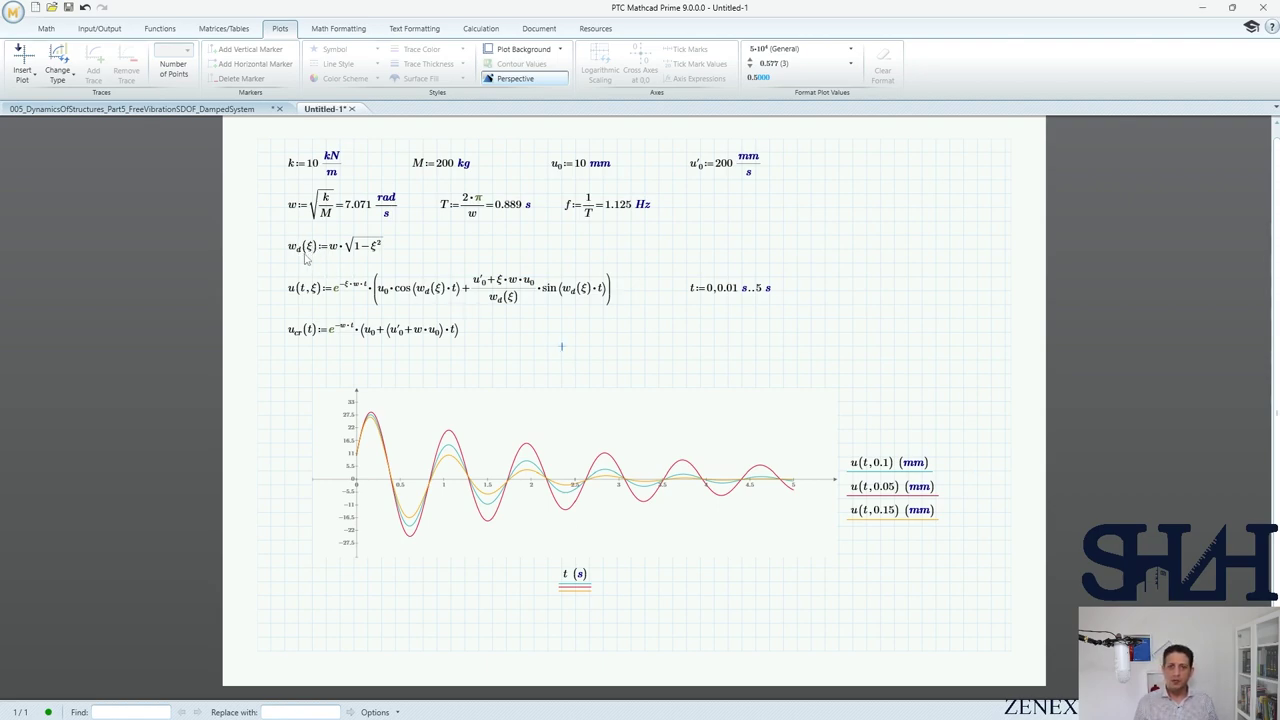
click(590, 348)
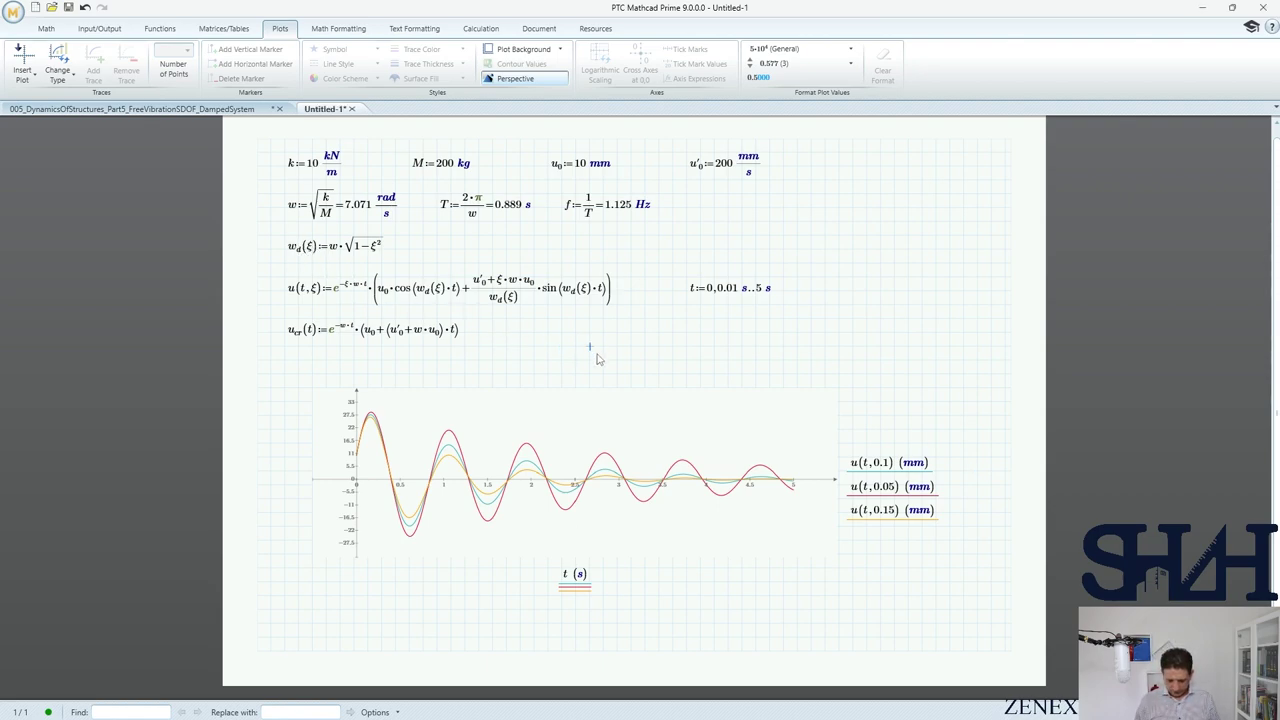
text(2*)
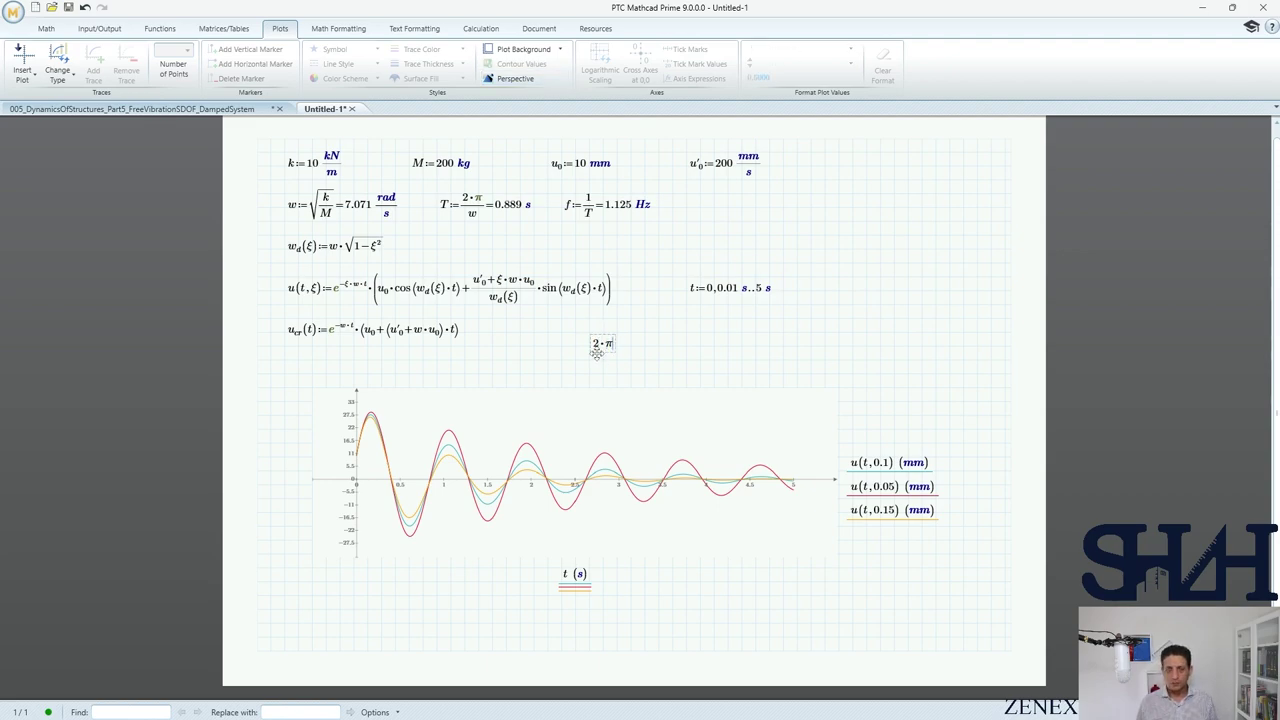
text(/)
click(306, 249)
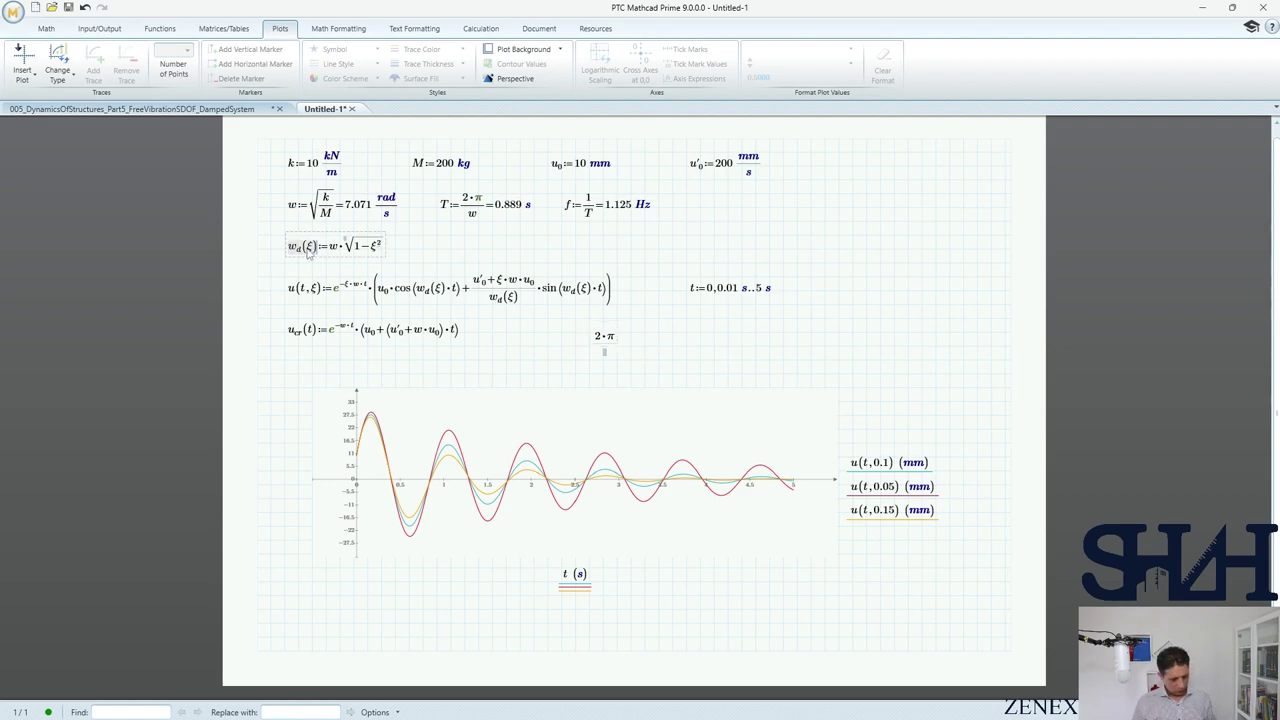
text(0.05))
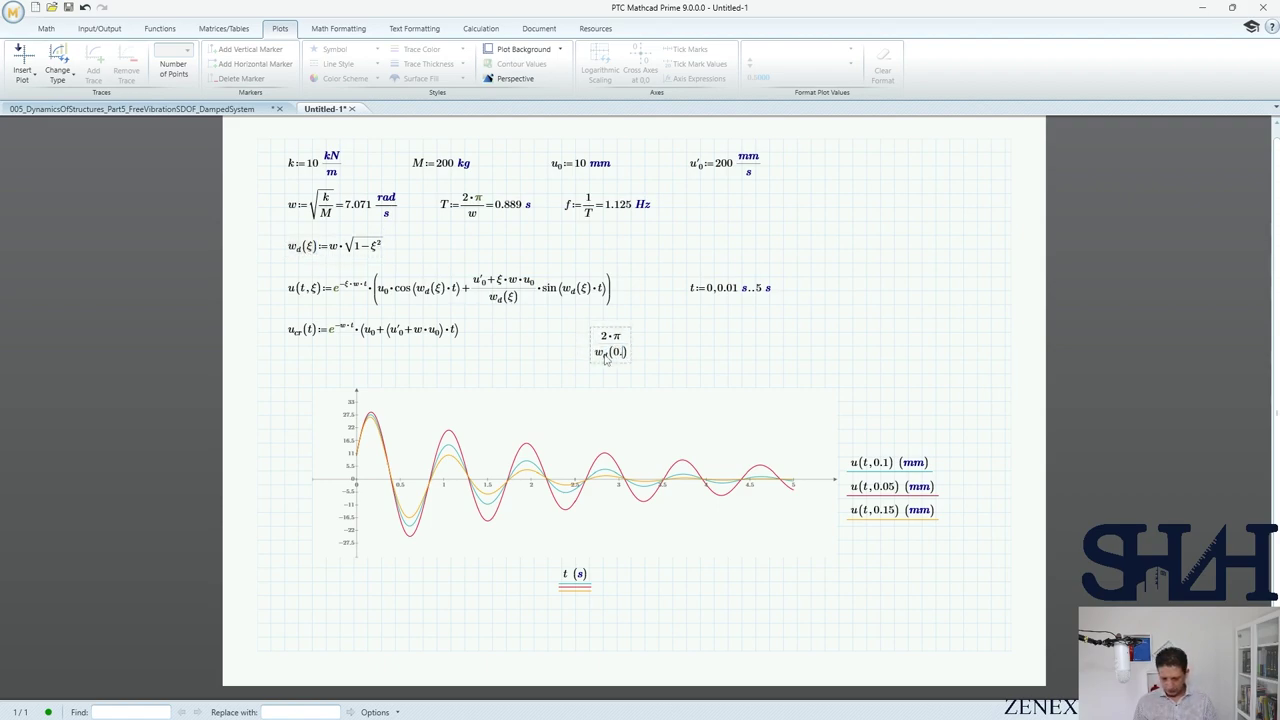
text(=0.89·s)
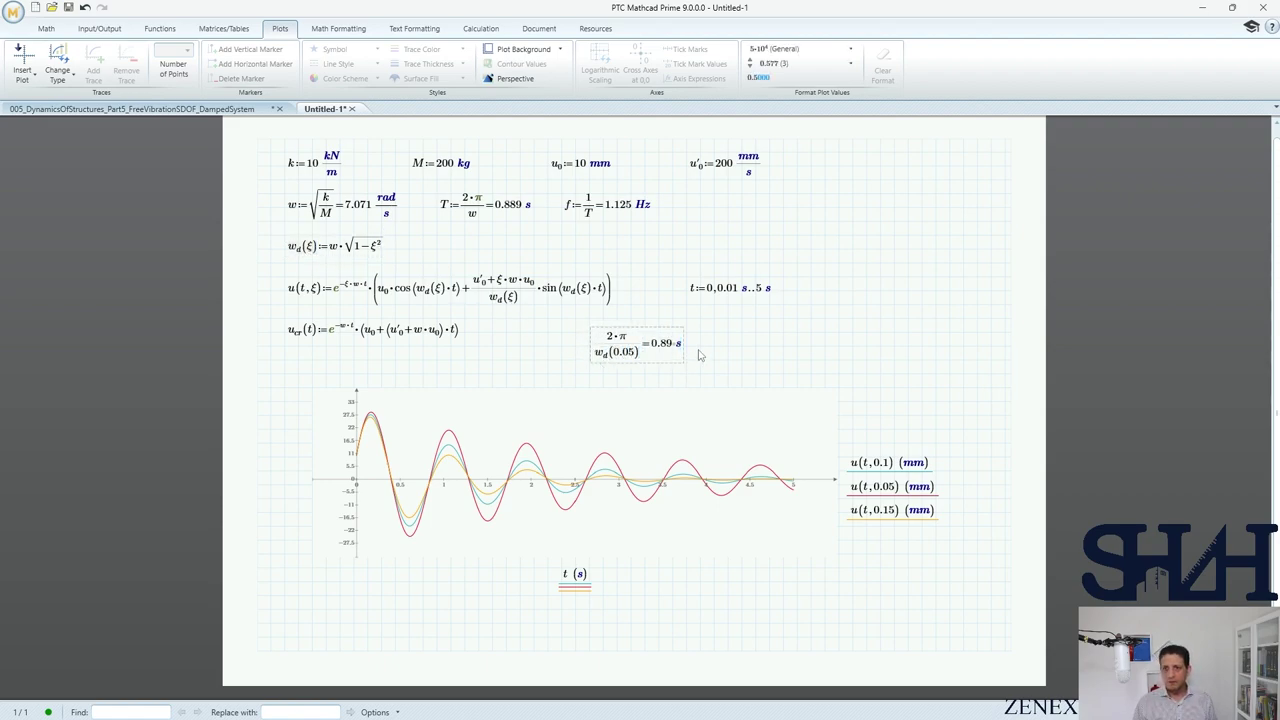
Step: Paste a copy of the damped-period expression beside the first and set its damping ratio to 0.1
click(714, 347)
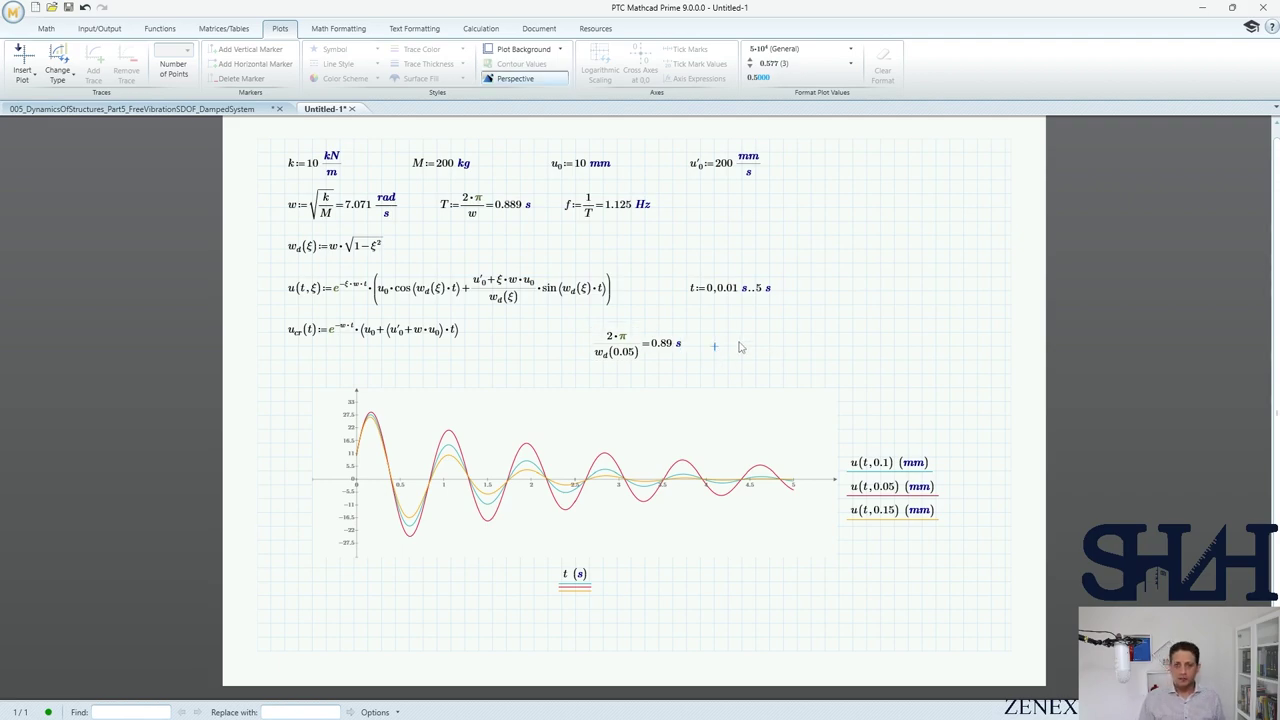
key(ctrl+v)
double_click(750, 339)
text(0.1)
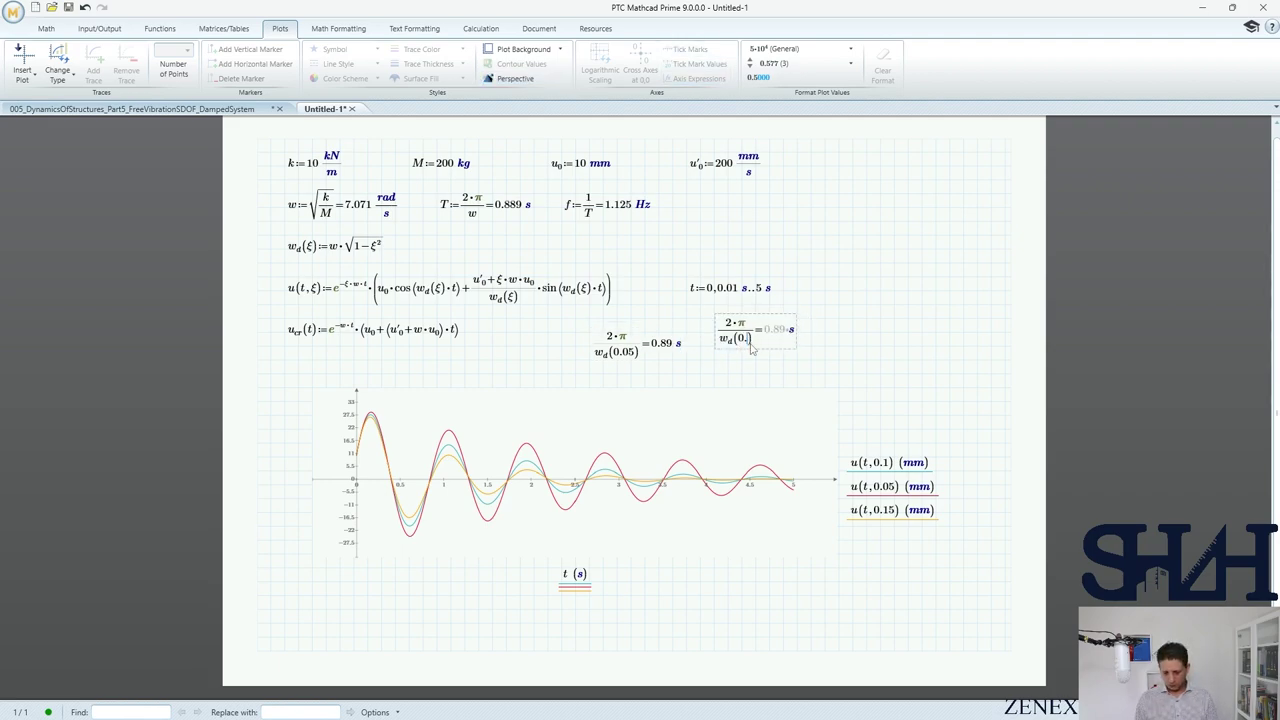
click(910, 347)
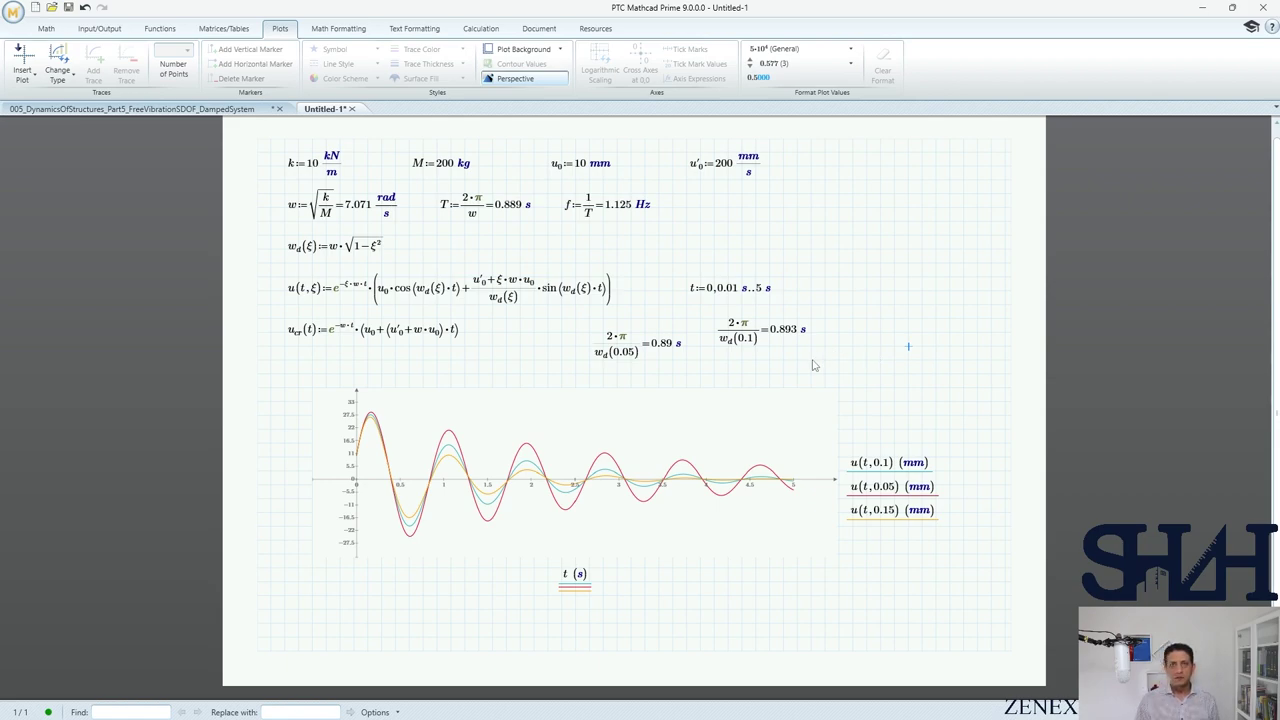
Step: Paste another copy of the damped-period expression beside the w_d(0.1) one and set its damping ratio to 0.15
click(842, 347)
key(ctrl+v)
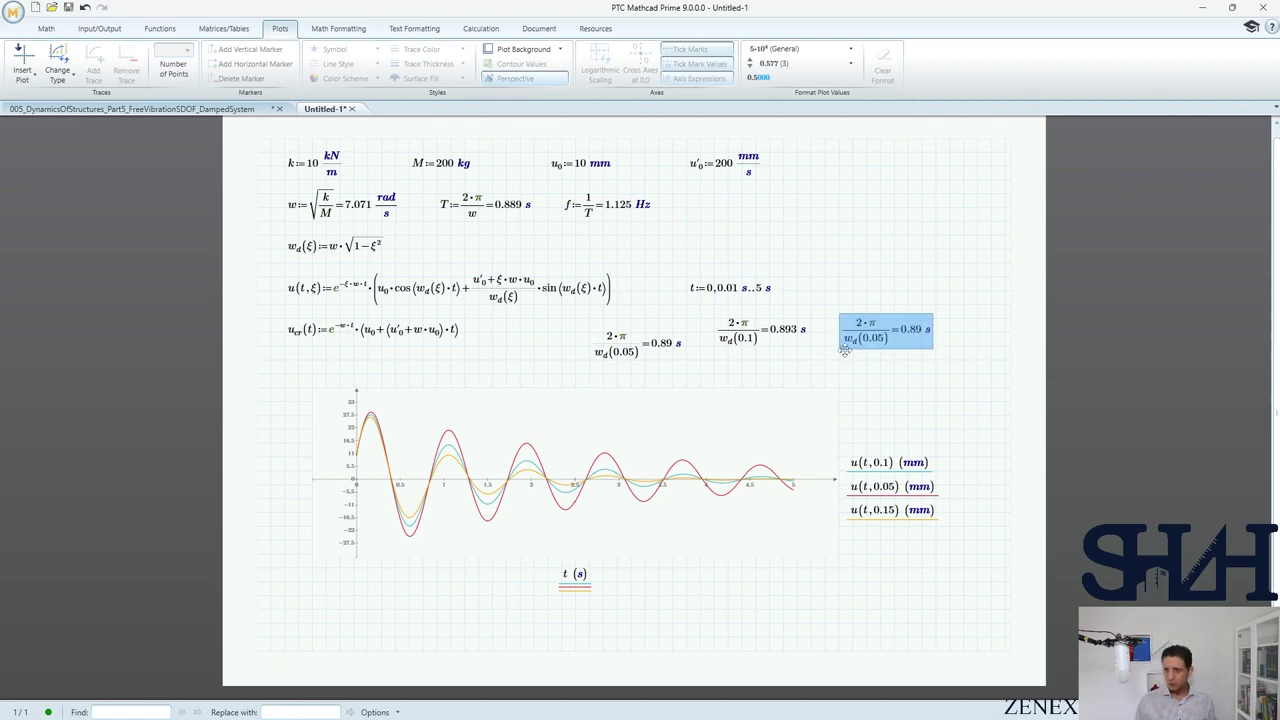
double_click(872, 339)
text(0.15)
click(880, 365)
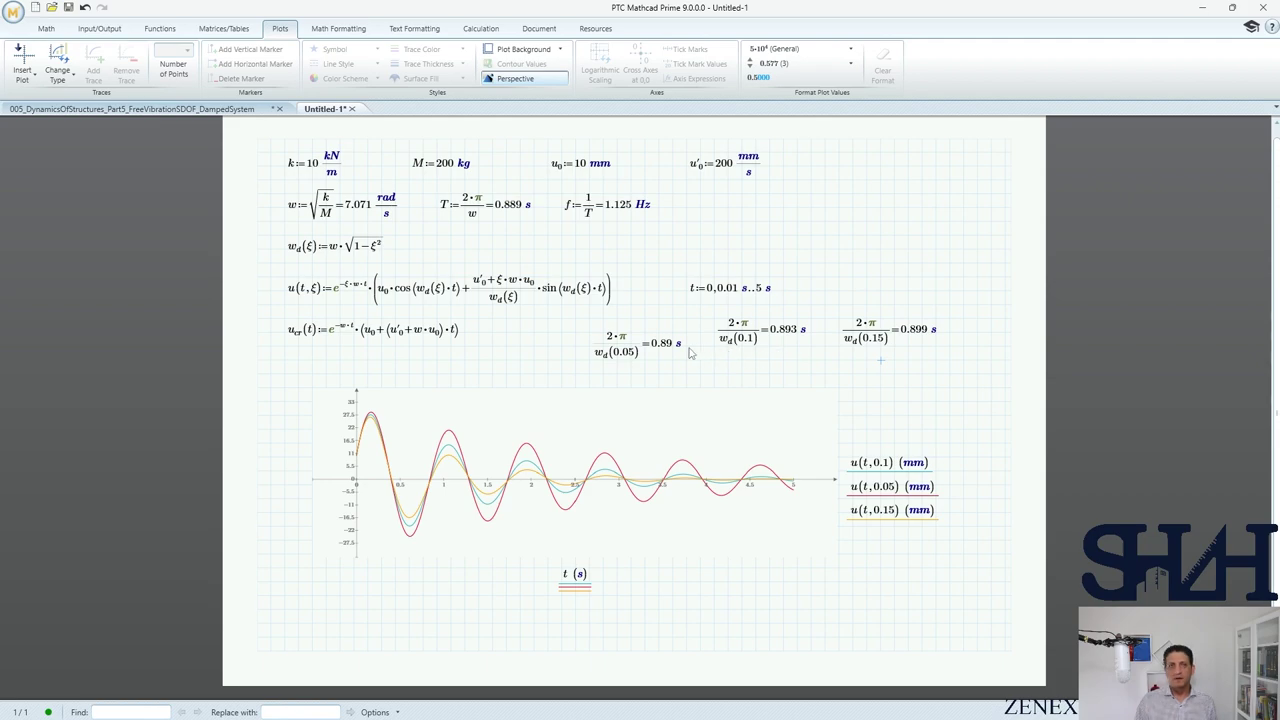
Step: Move the three damped-period expressions just above the plot and line them up in one row
click(890, 510)
drag(966, 358, 621, 340)
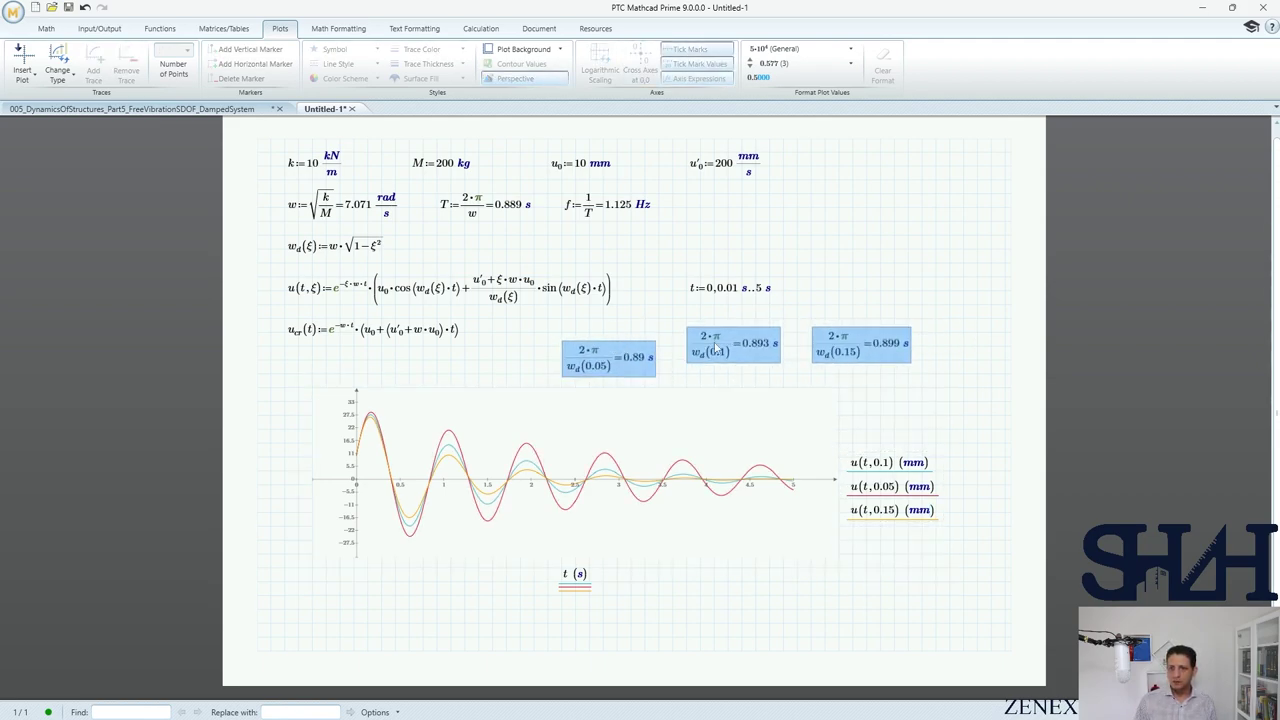
click(694, 373)
drag(693, 370, 690, 370)
drag(737, 325, 730, 343)
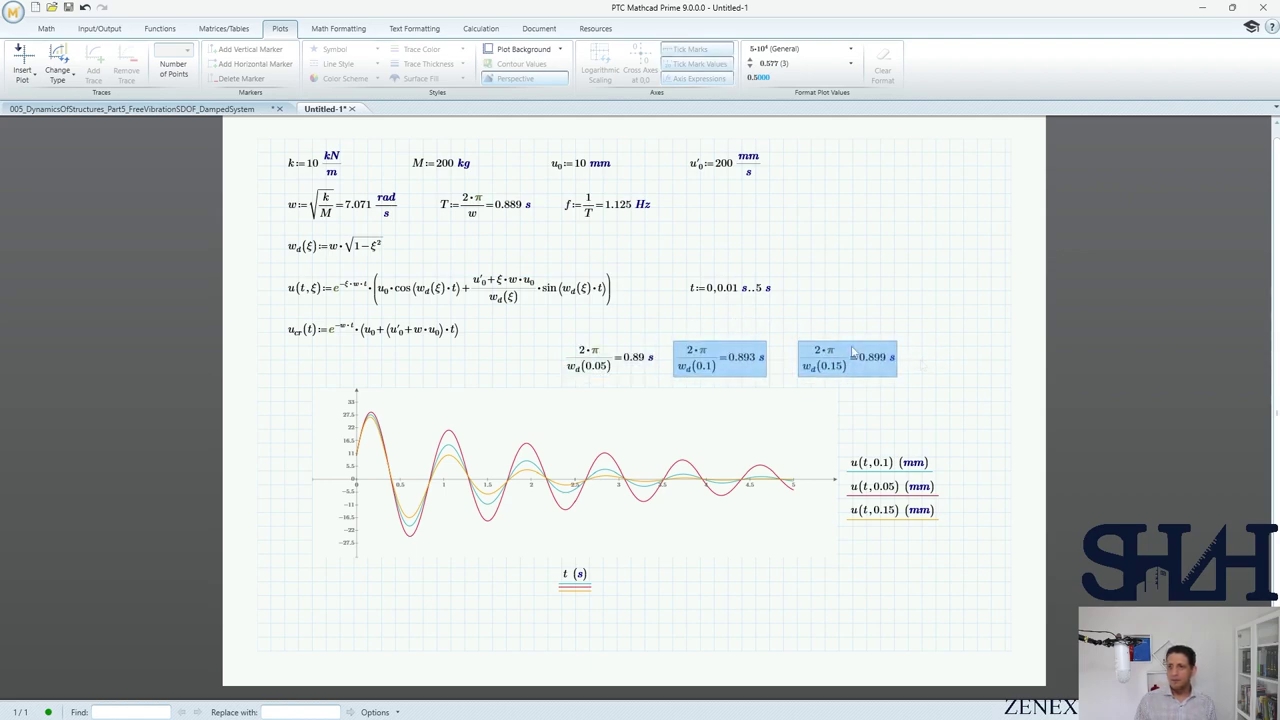
click(922, 360)
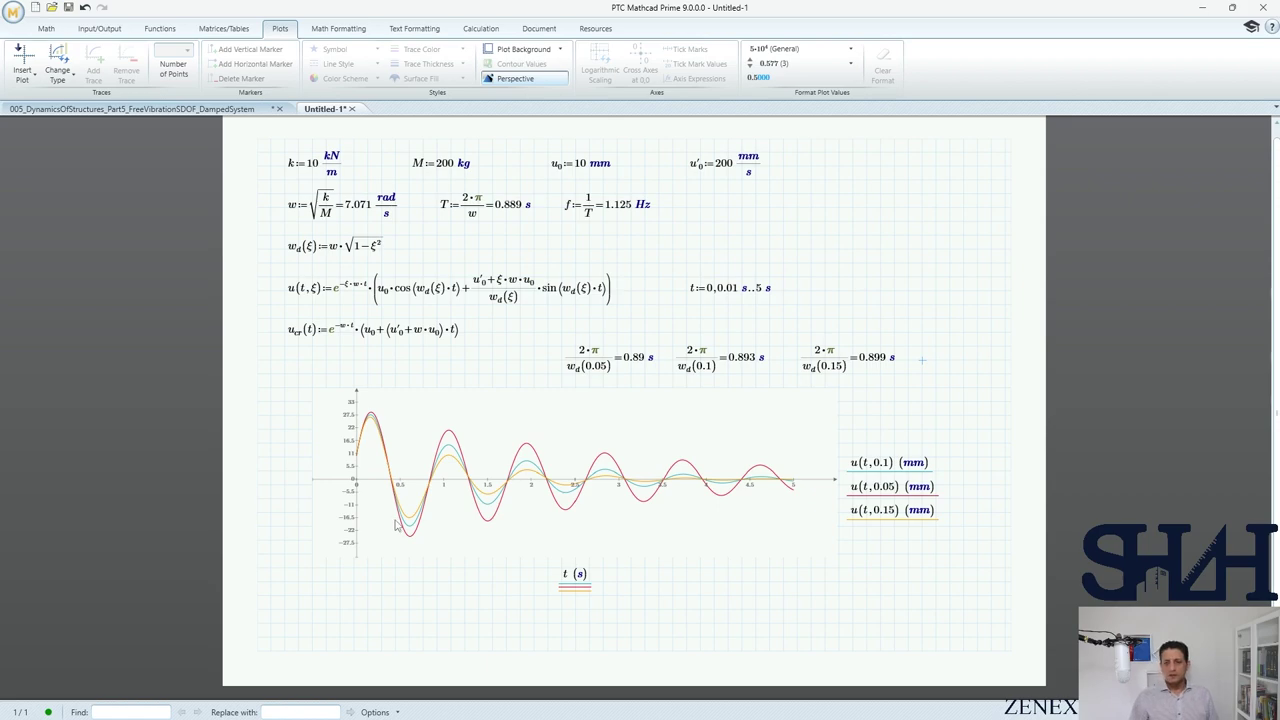